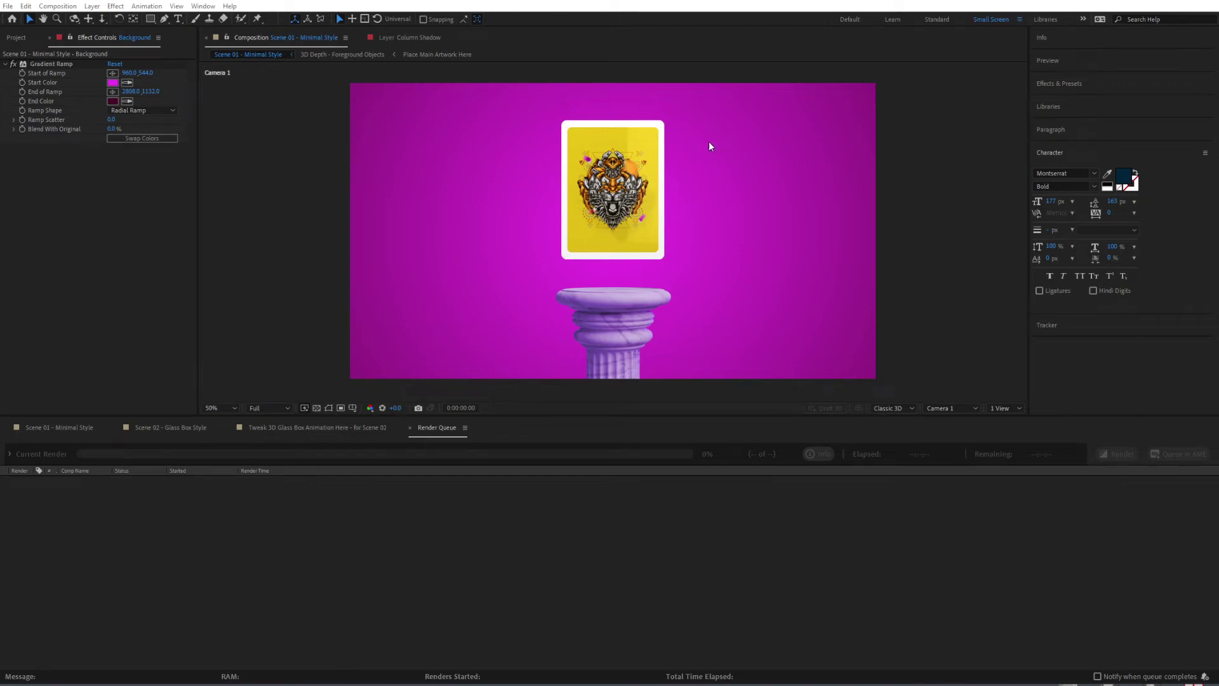
Switch to the Scene 02 - Glass Box Style composition and select its [Scene Designer] layer
click(168, 429)
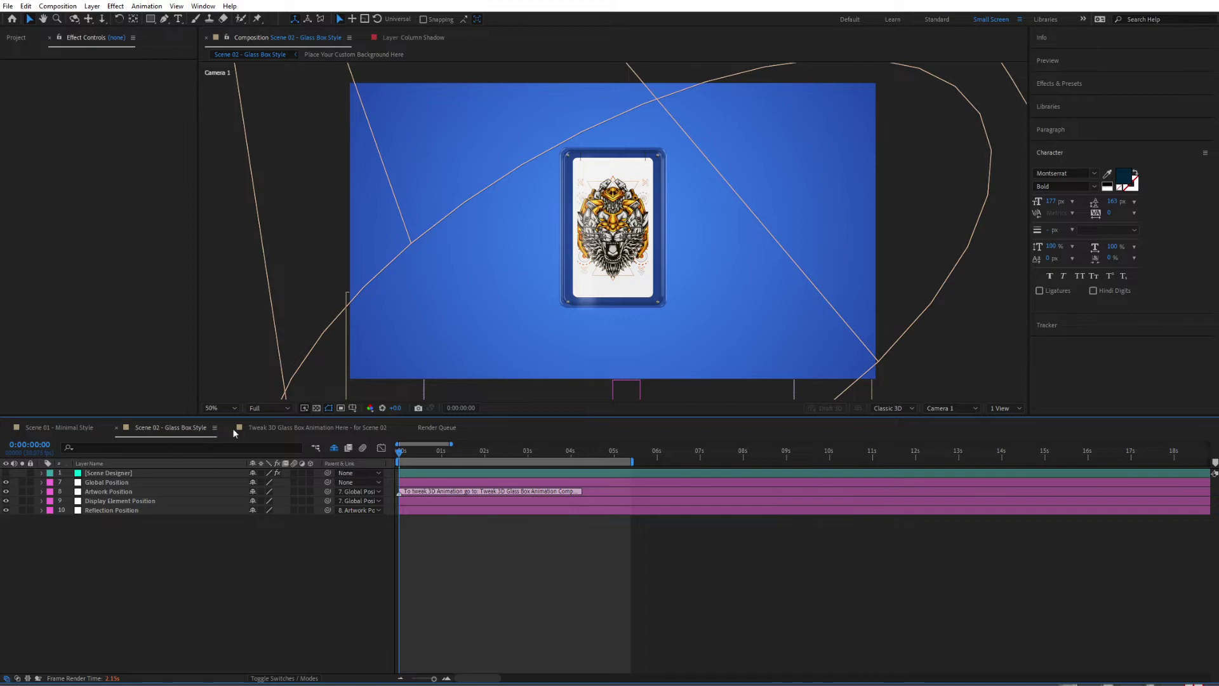
click(27, 41)
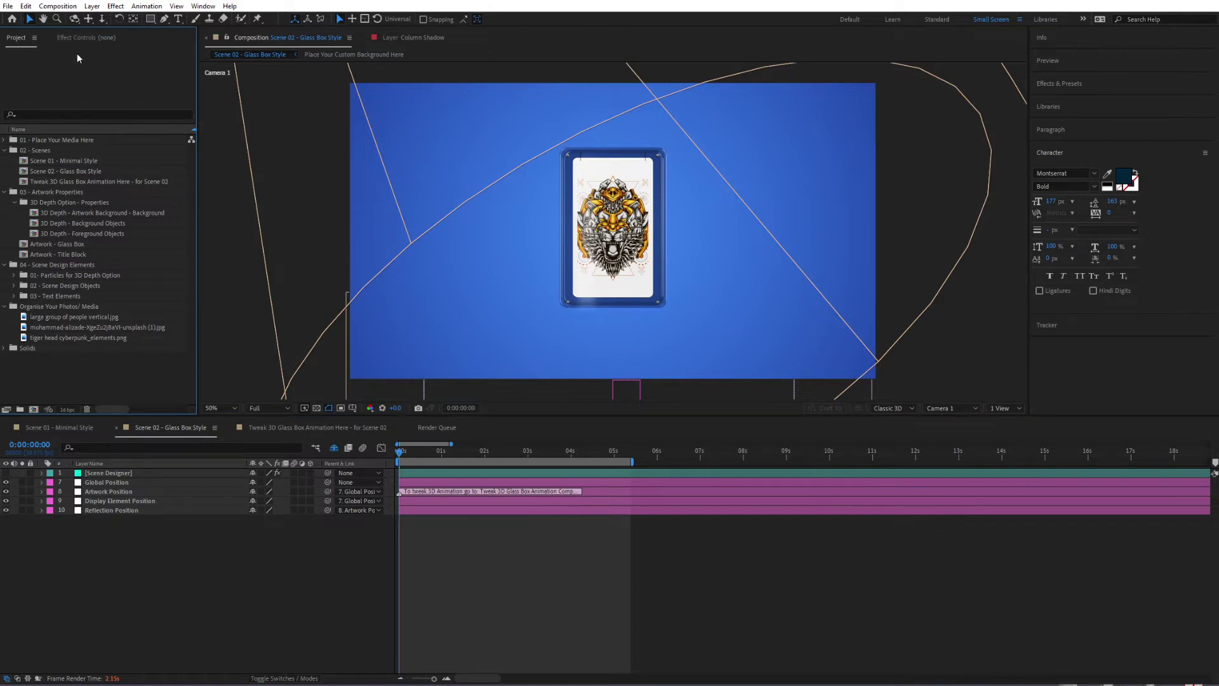
click(108, 475)
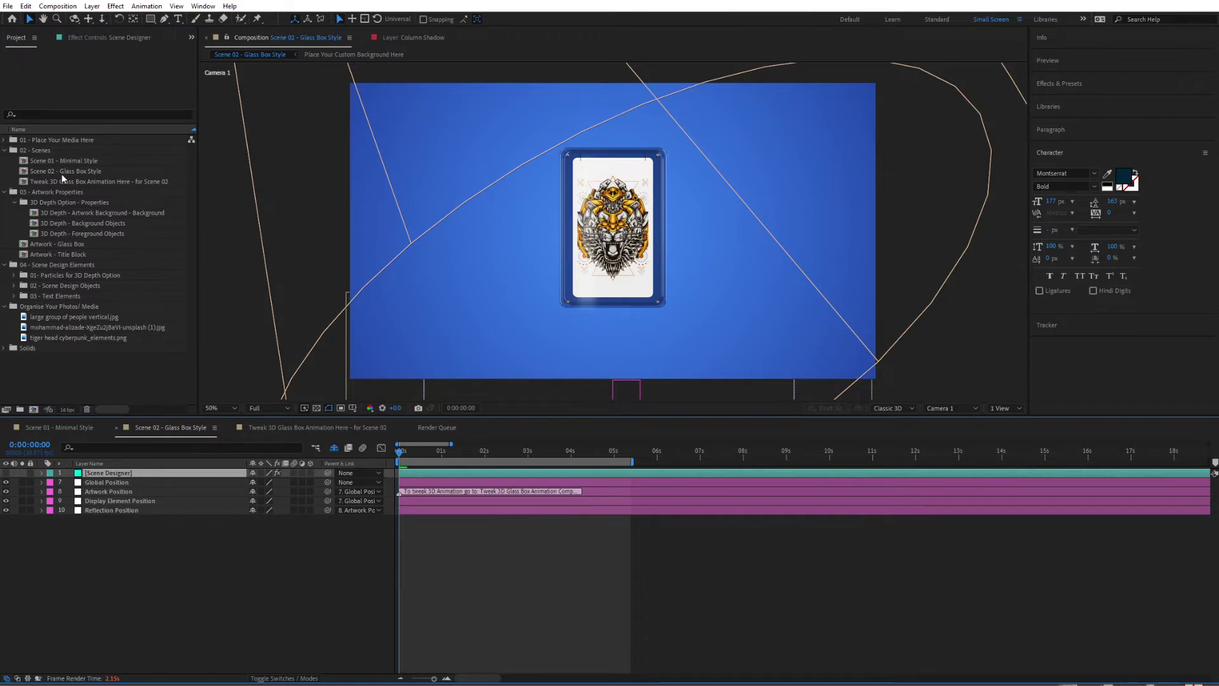
click(56, 173)
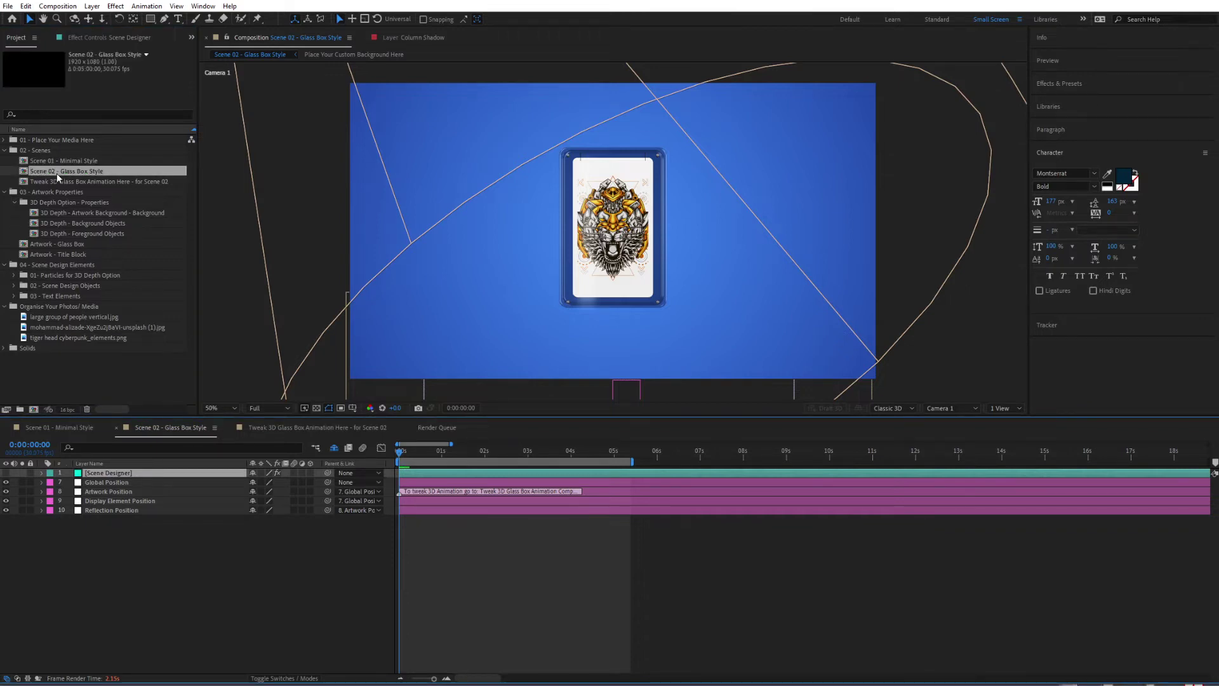
In Scene Designer's Glass Box Properties, keep Add Glass Box on and enable Add Metal Pins and Add Border
click(85, 38)
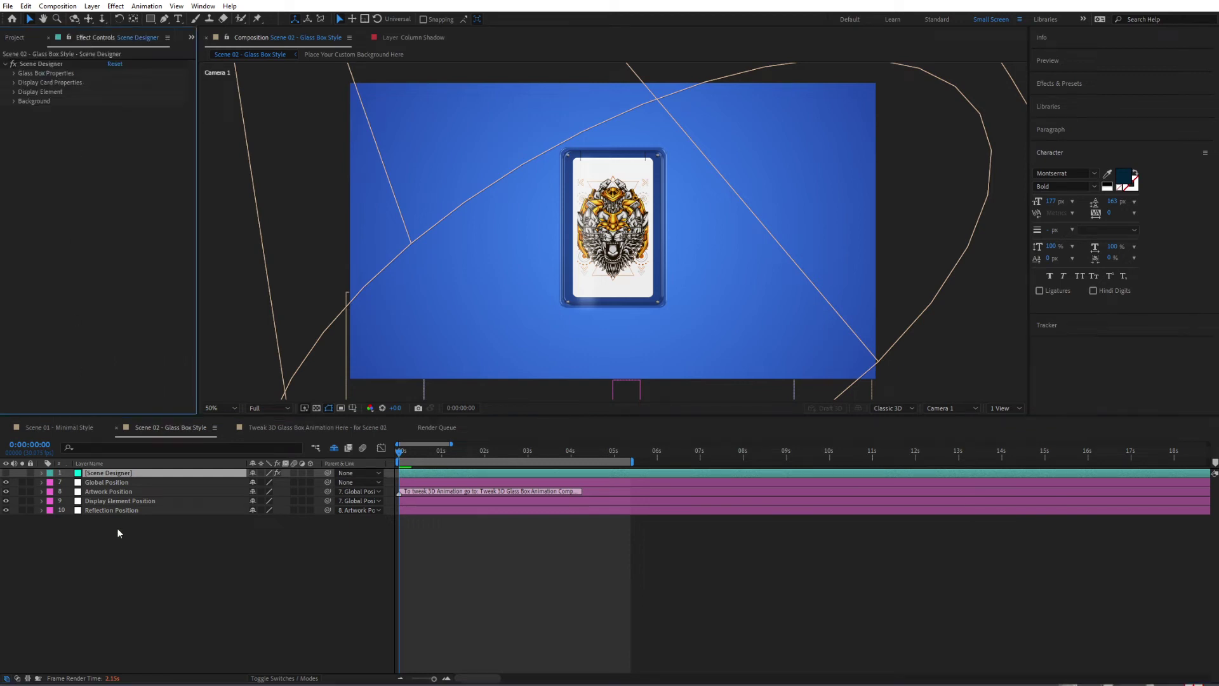
click(109, 461)
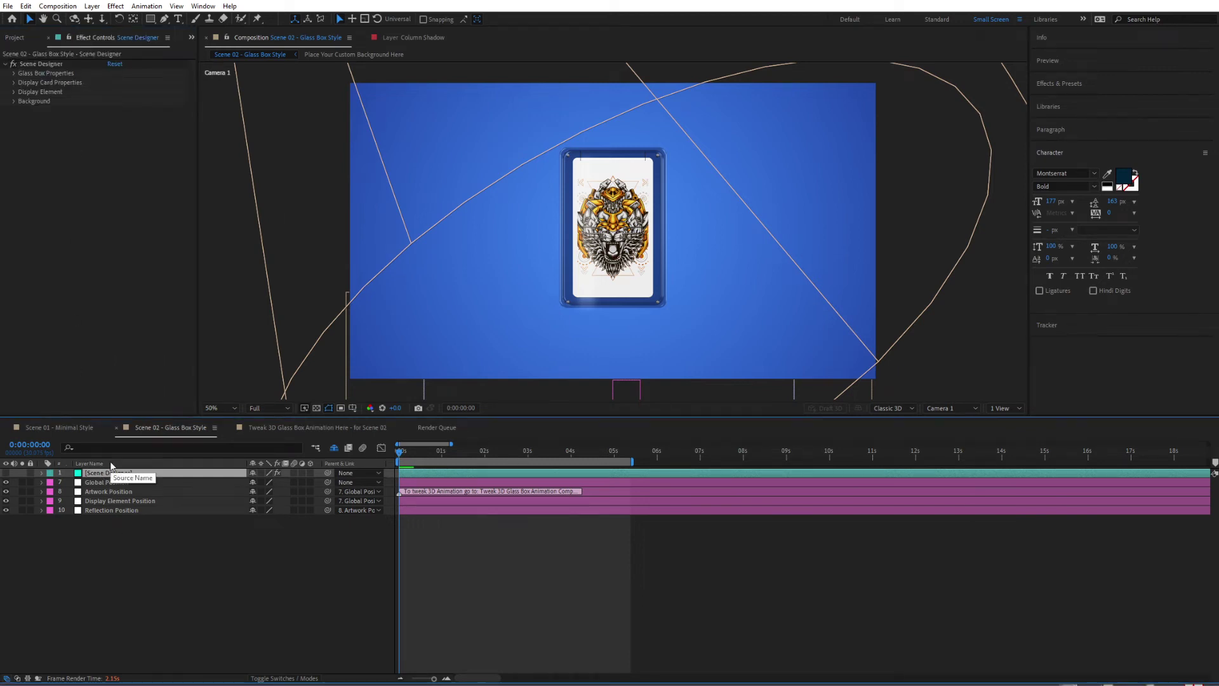
click(15, 73)
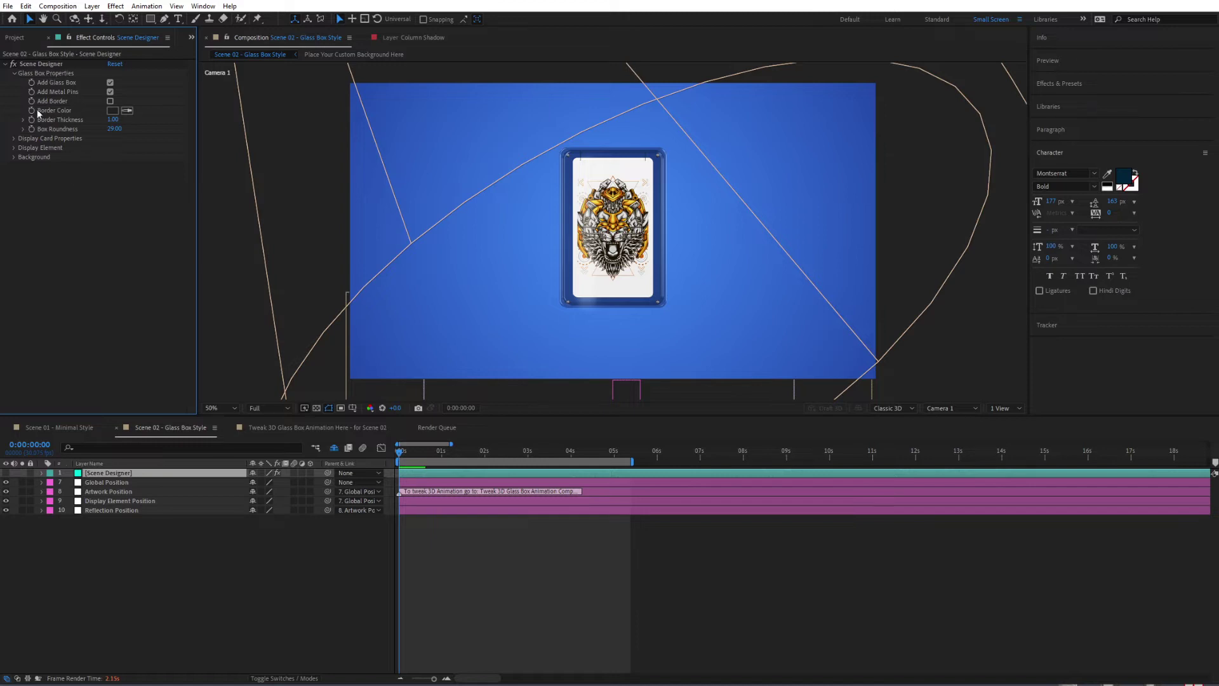
click(110, 83)
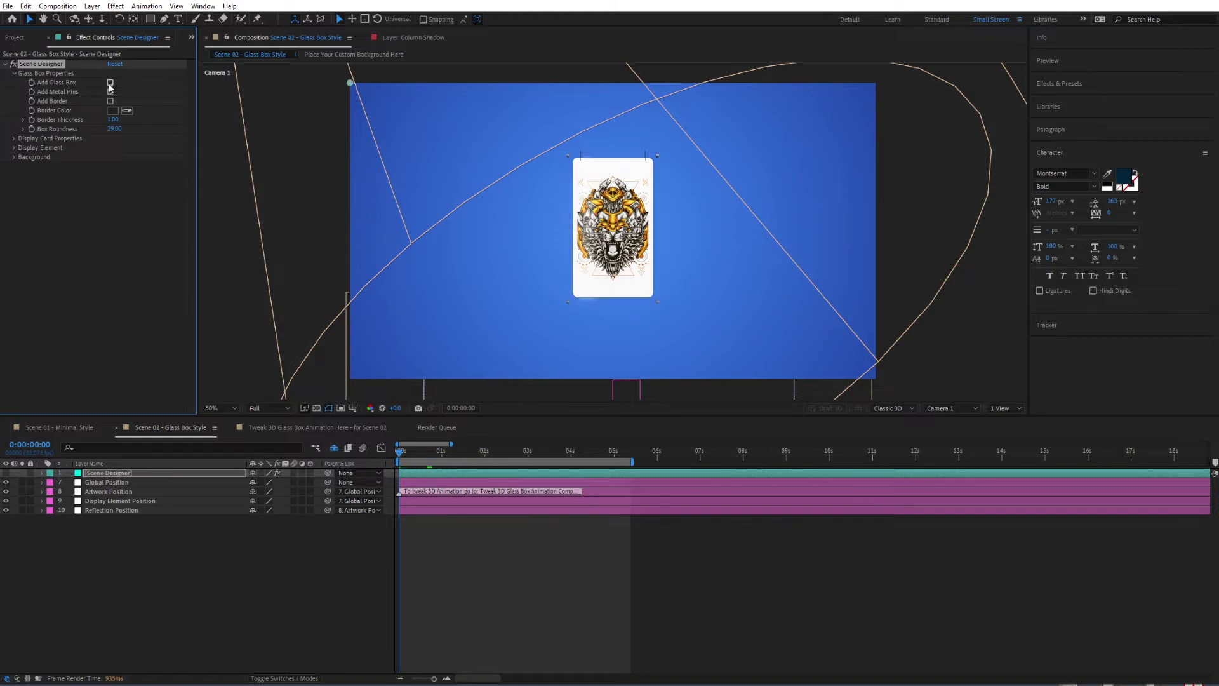
click(110, 82)
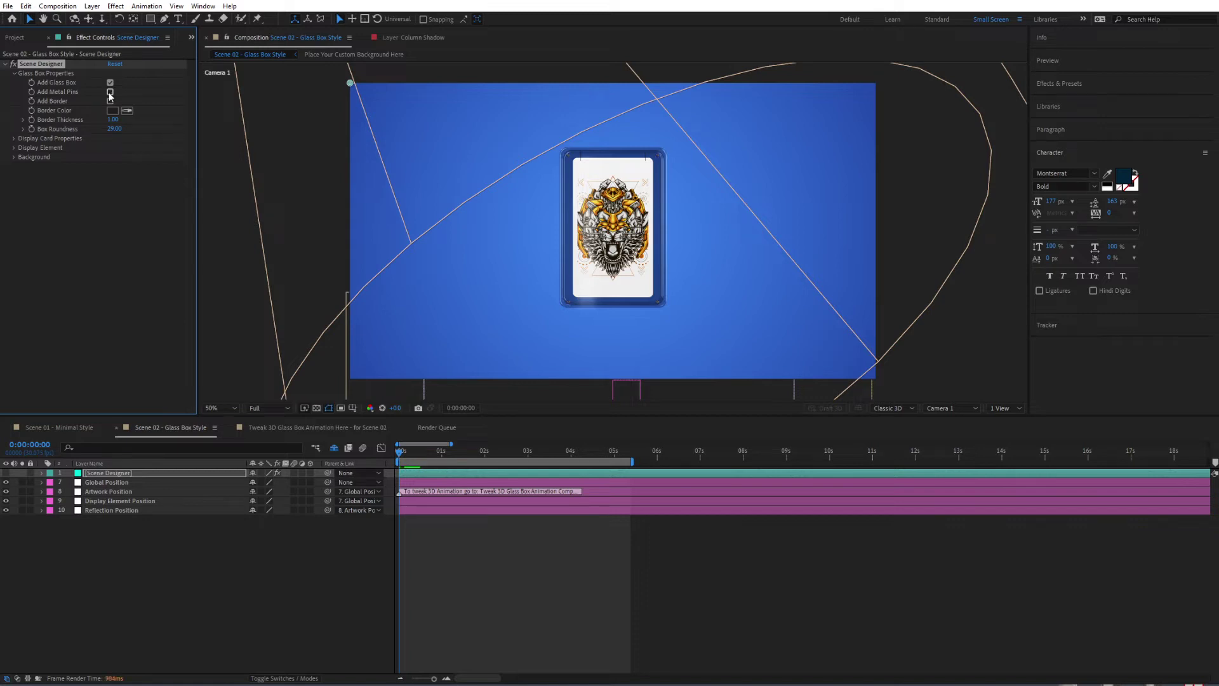
click(109, 92)
click(109, 101)
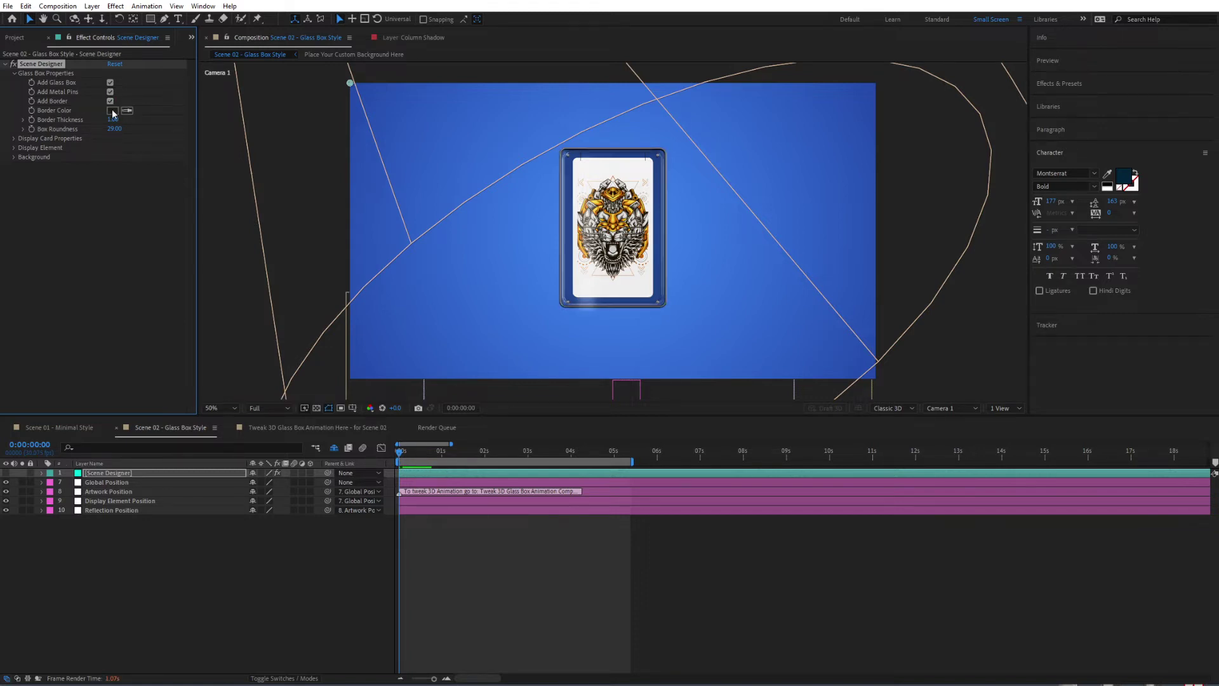
Give the glass box a red border with thickness 46
click(112, 110)
click(318, 252)
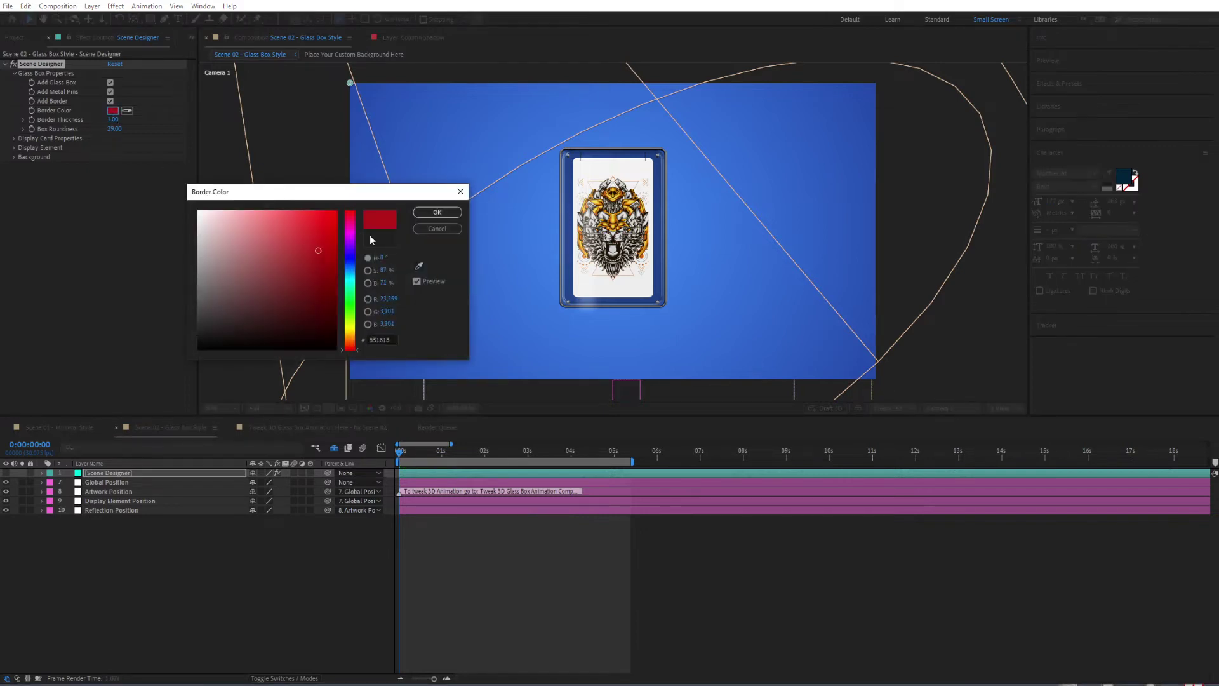
click(432, 211)
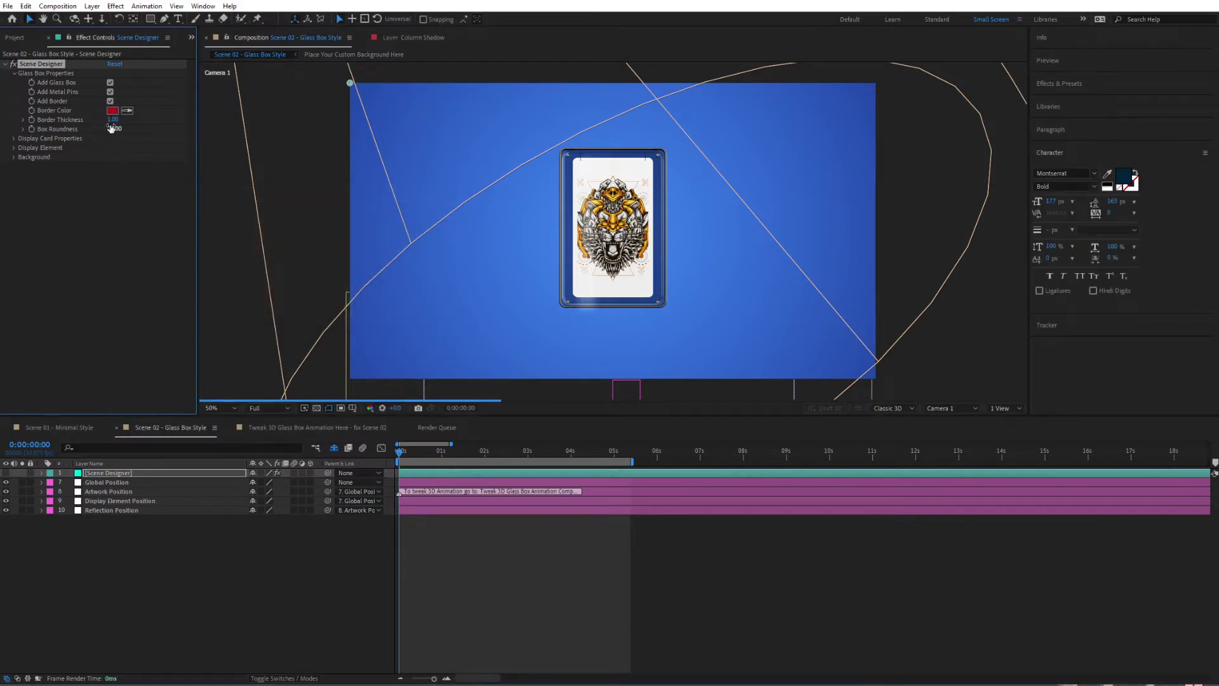
drag(111, 128, 121, 128)
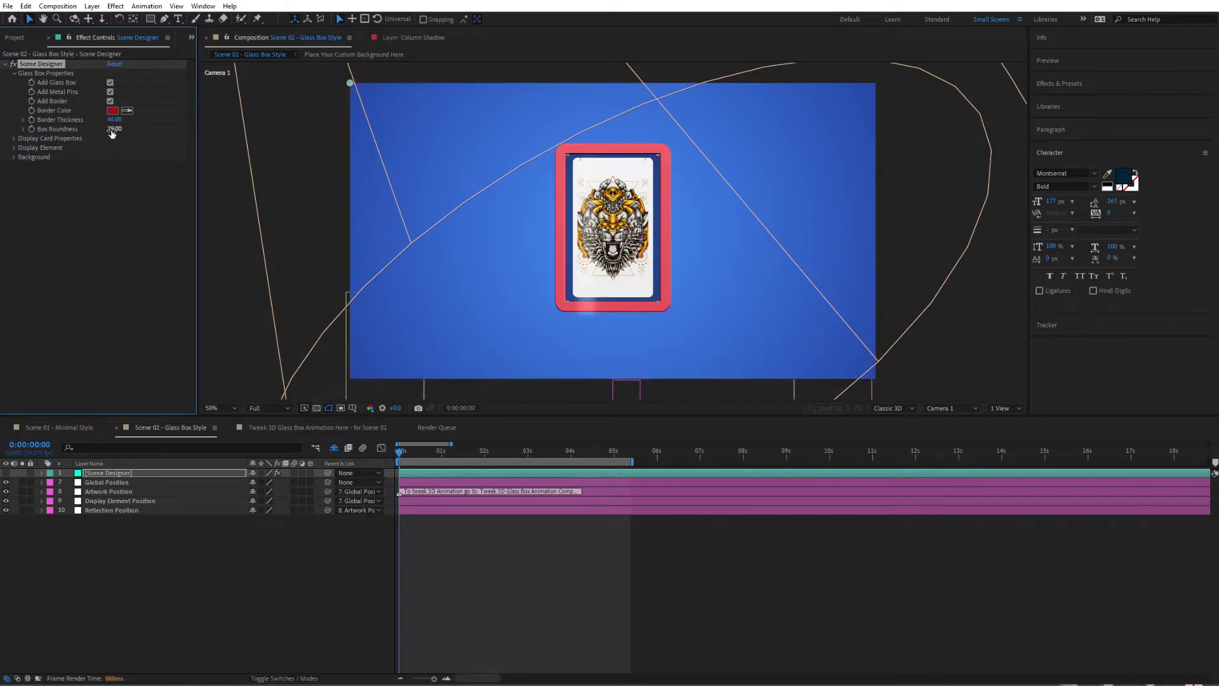
Set Box Roundness to 50 and turn Add Border back off
drag(112, 131, 109, 132)
click(113, 128)
text(50)
key(Return)
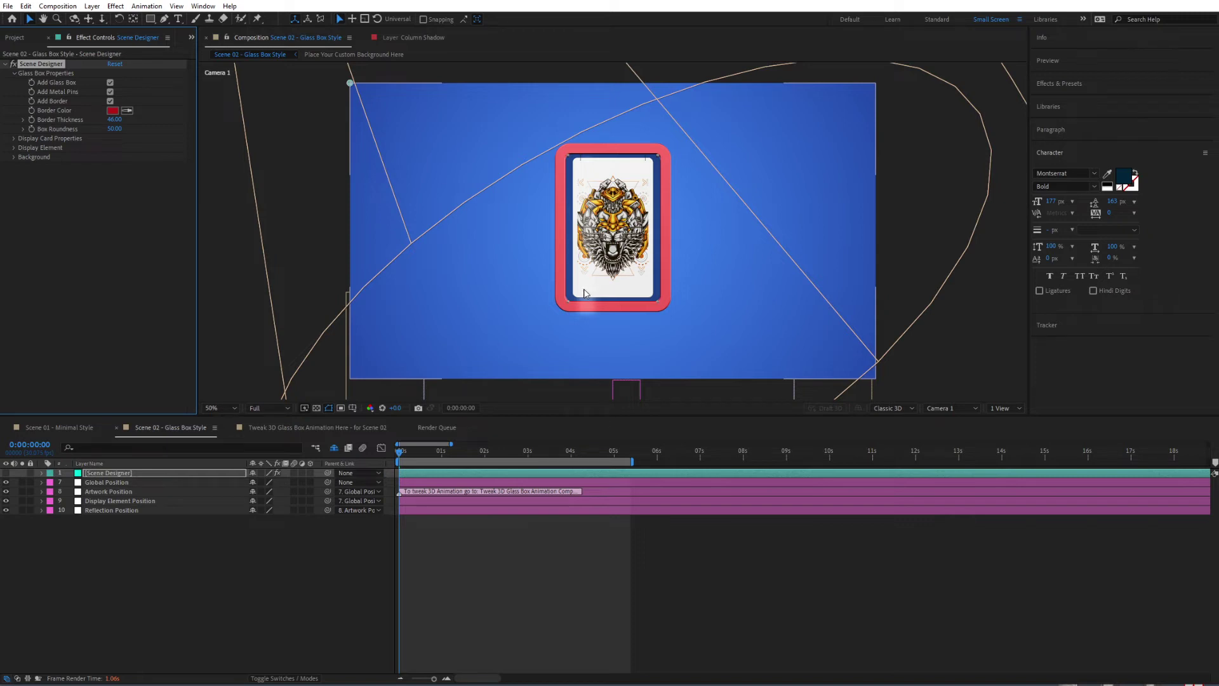
click(110, 101)
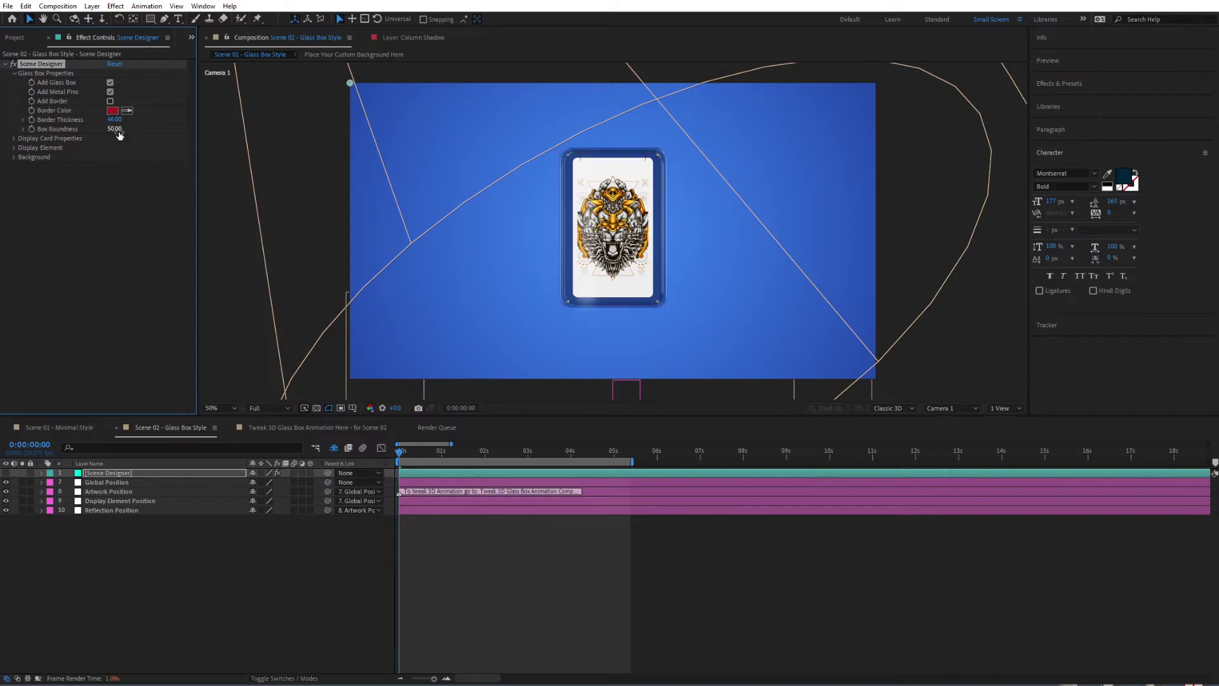
Change the display card colour to light cyan under Display Card Properties
click(14, 74)
click(15, 82)
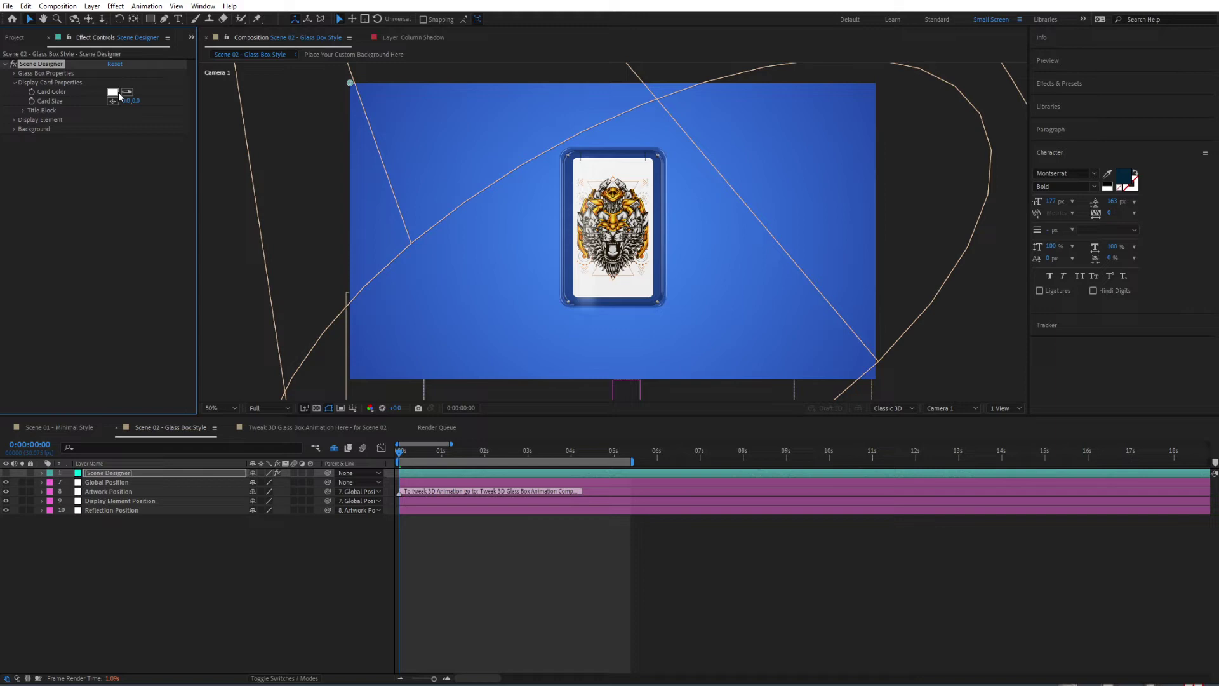
click(112, 94)
click(350, 272)
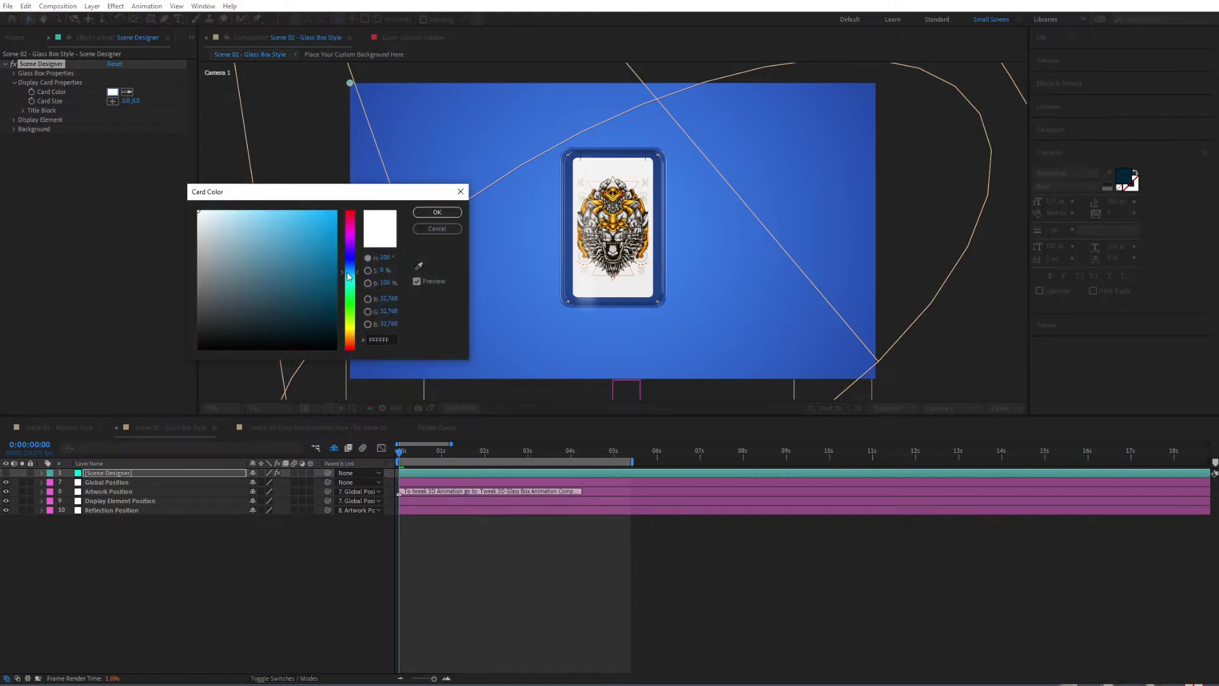
click(300, 251)
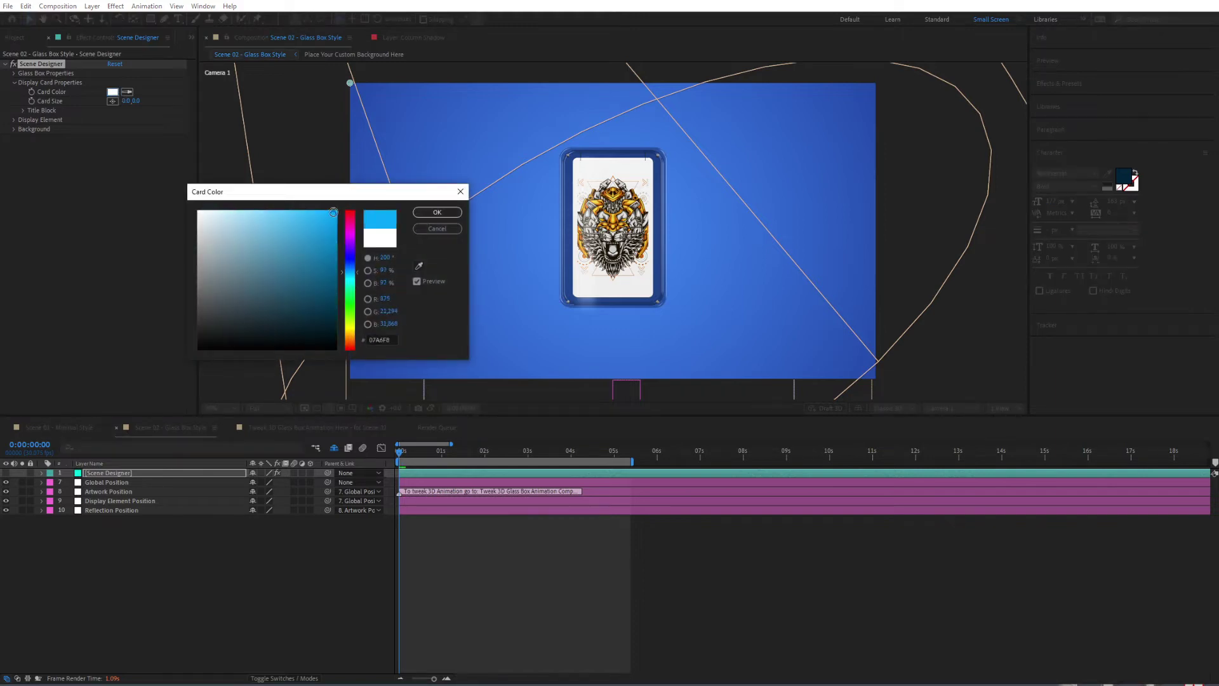
click(437, 212)
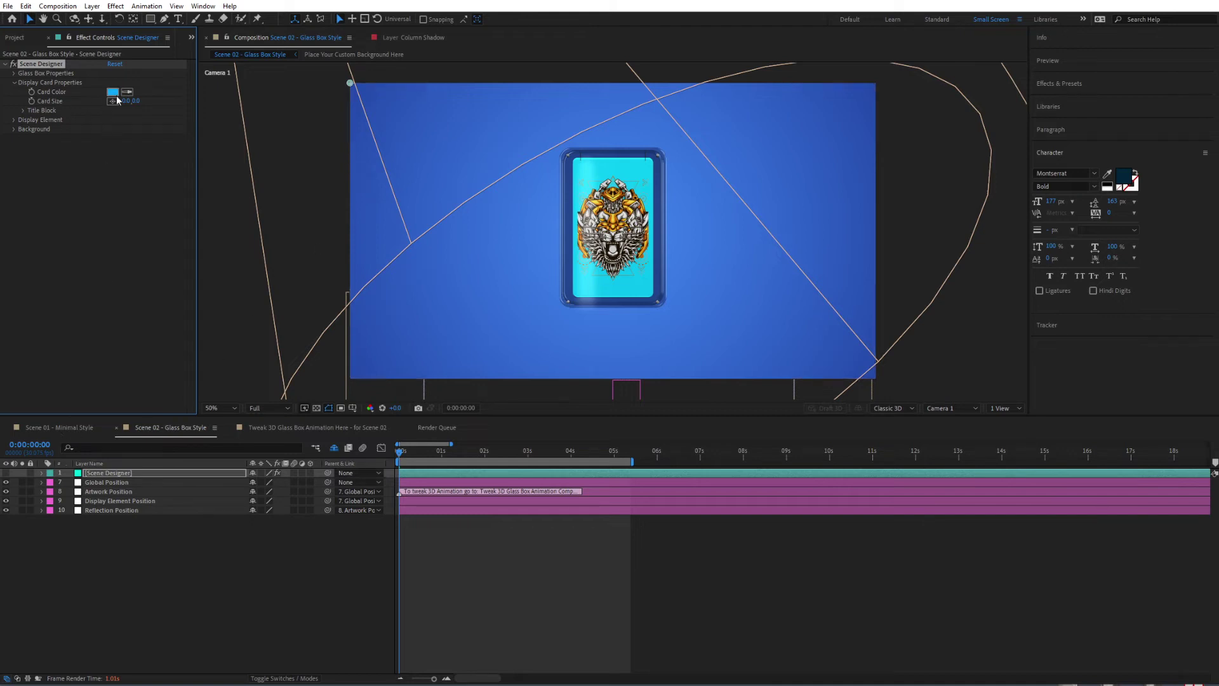
Leave Add Title Block unchecked on the display card and collapse the Title Block group
click(23, 111)
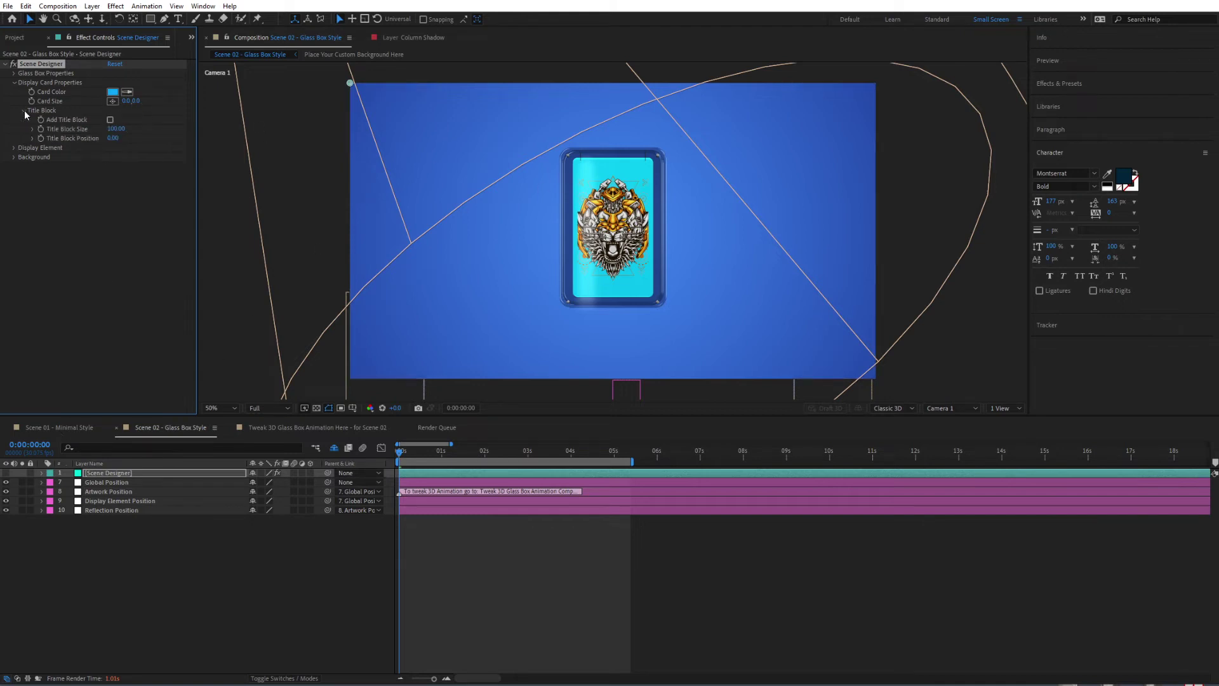
click(110, 120)
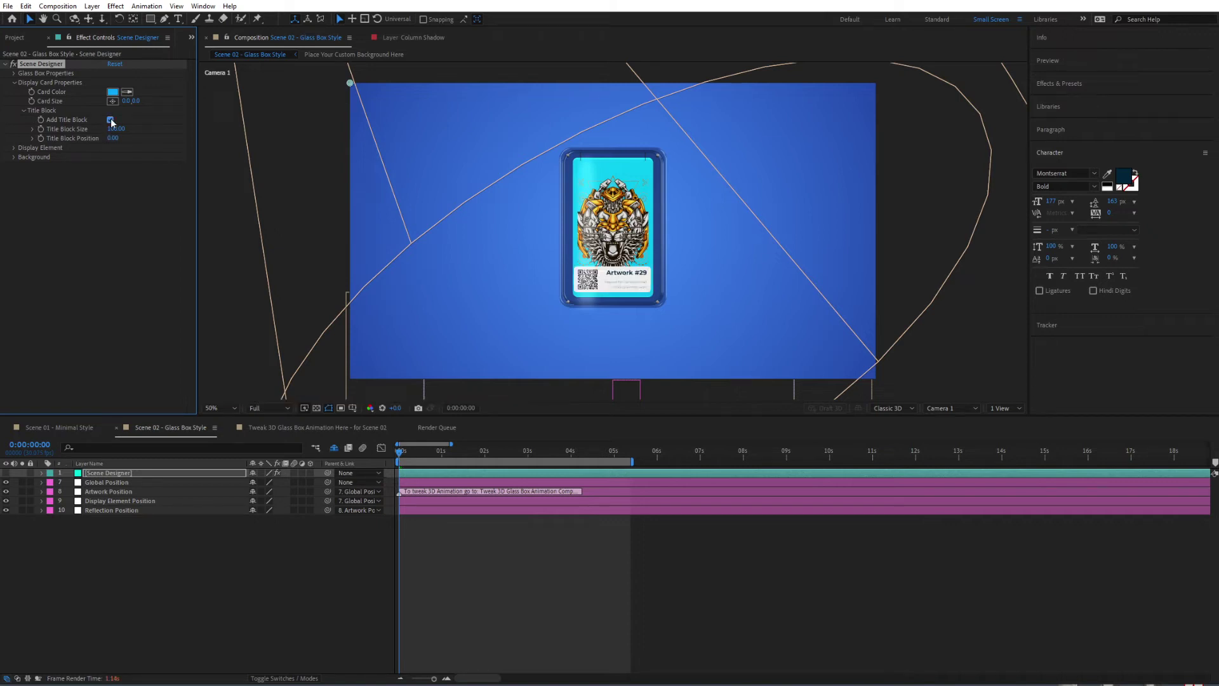
click(111, 120)
click(24, 110)
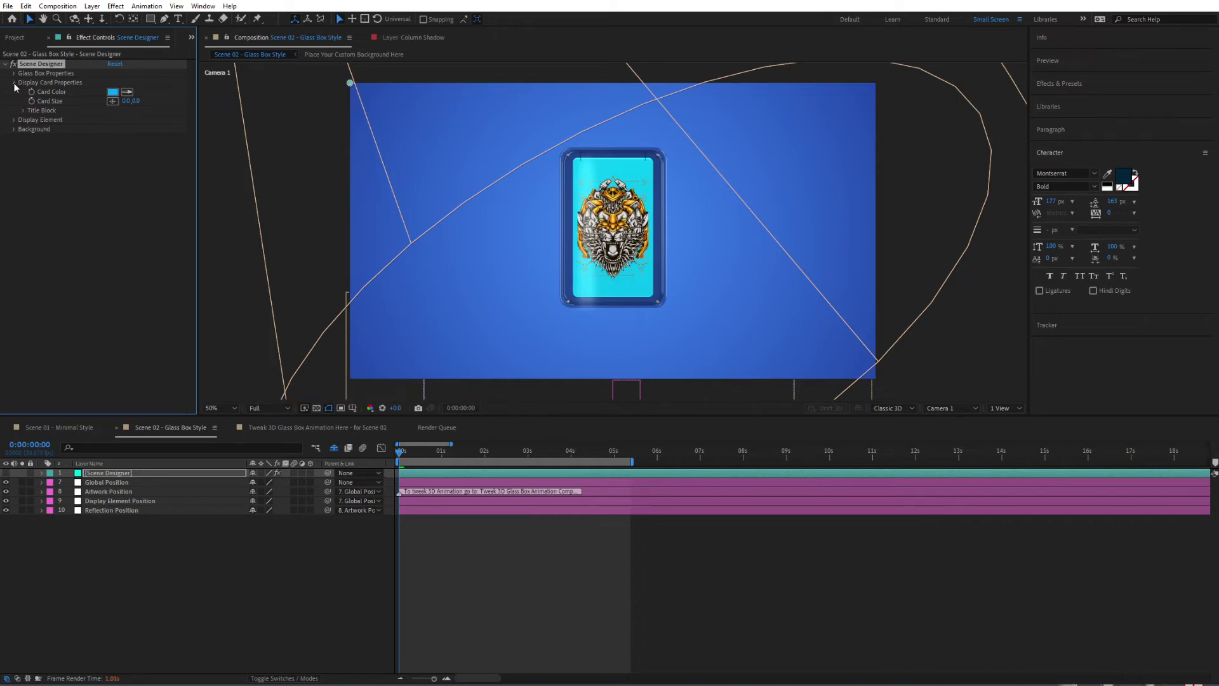
click(14, 83)
click(14, 92)
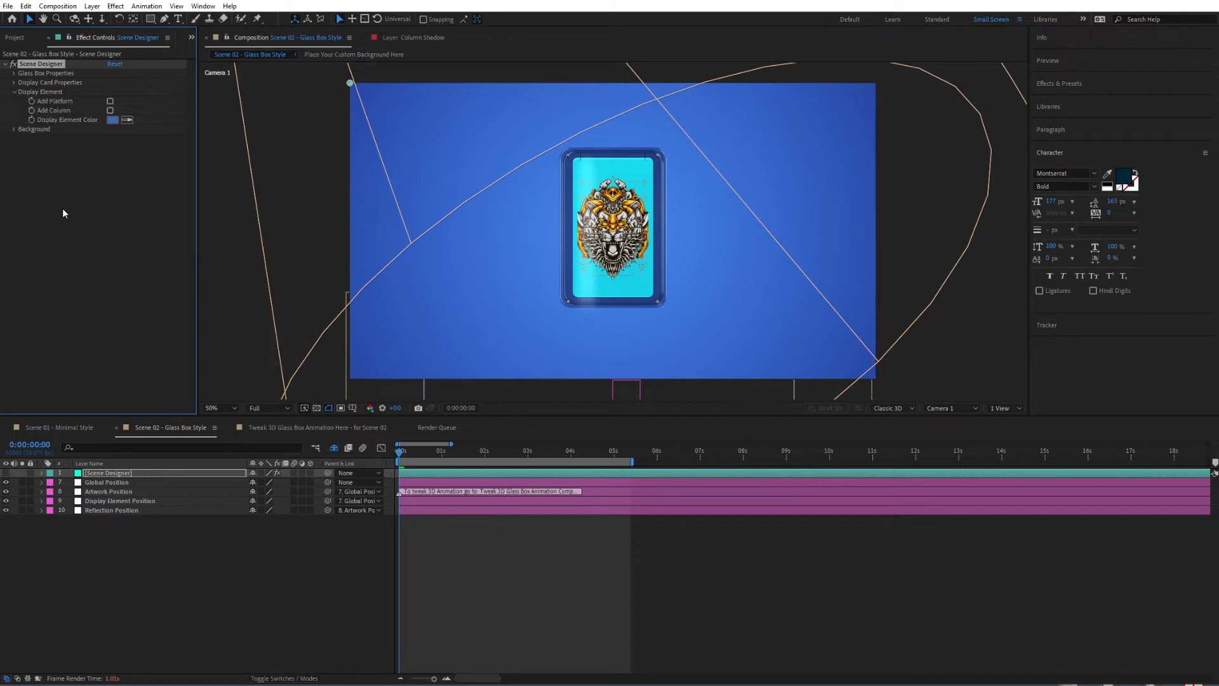
click(110, 102)
click(111, 111)
click(110, 101)
click(446, 679)
click(447, 679)
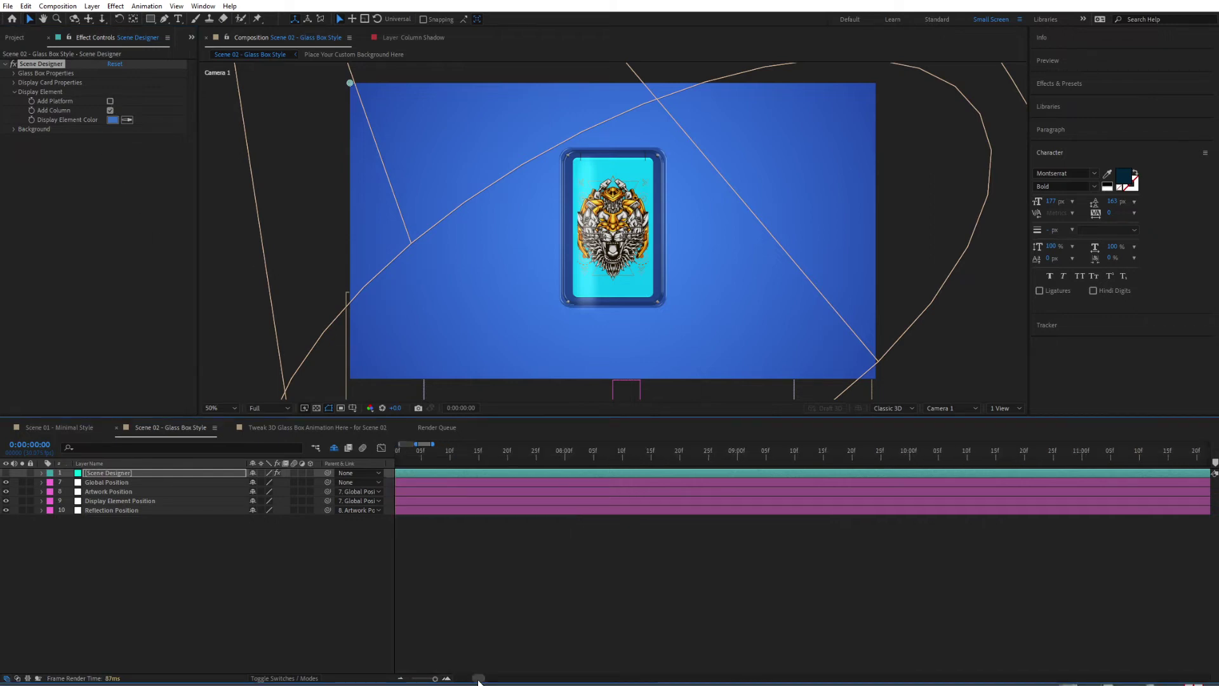
click(439, 453)
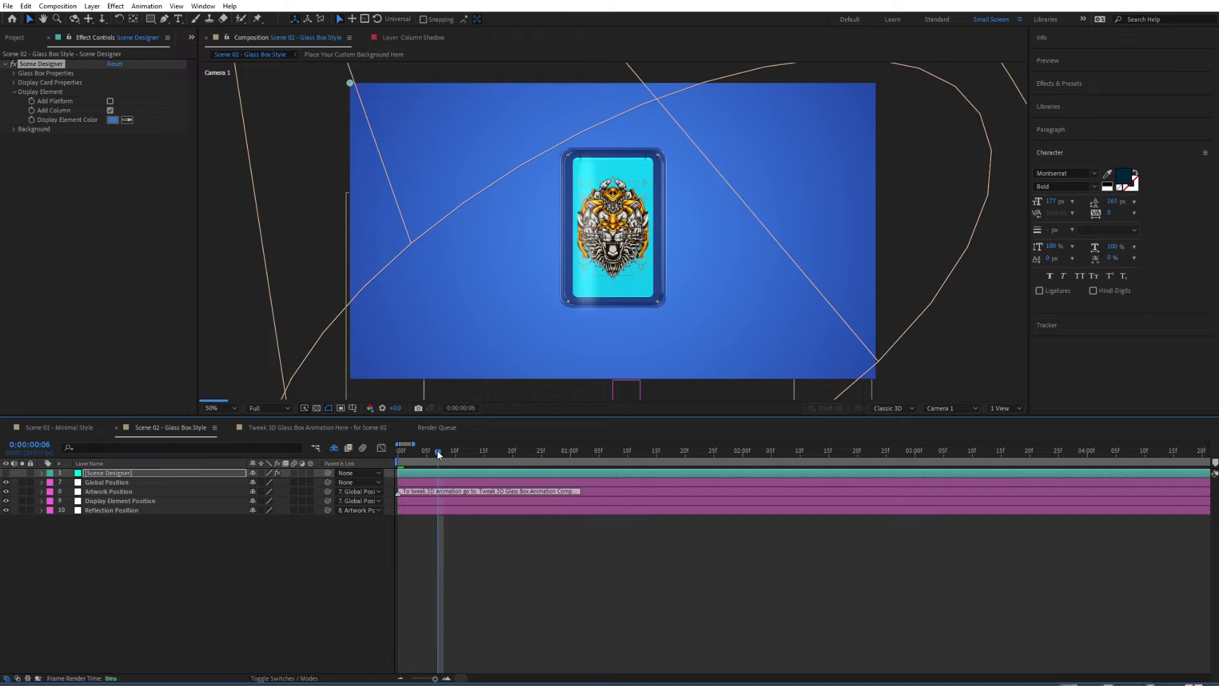
drag(450, 455, 576, 455)
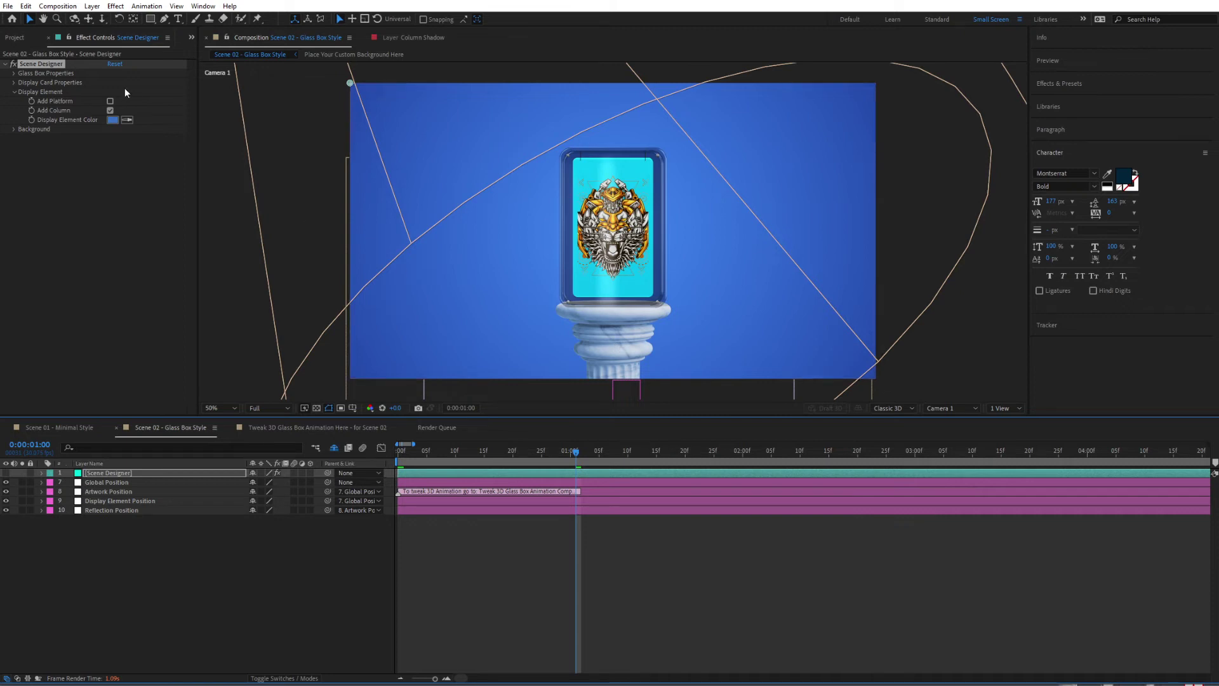
click(110, 109)
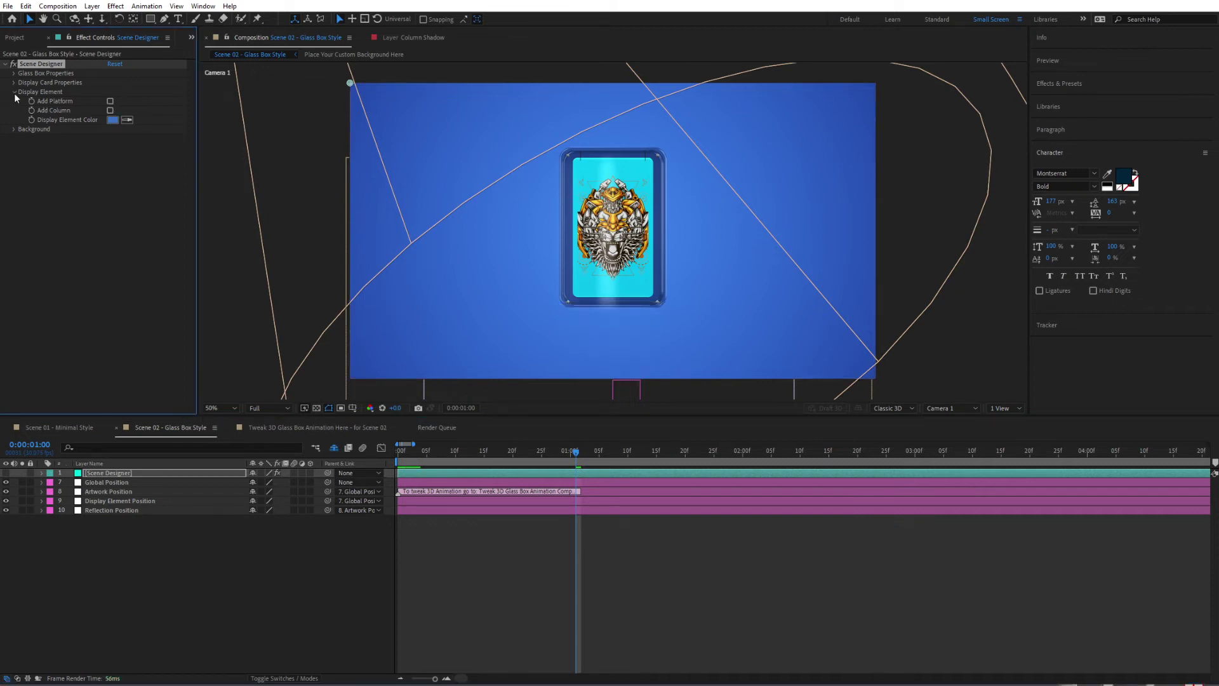
click(14, 92)
click(13, 101)
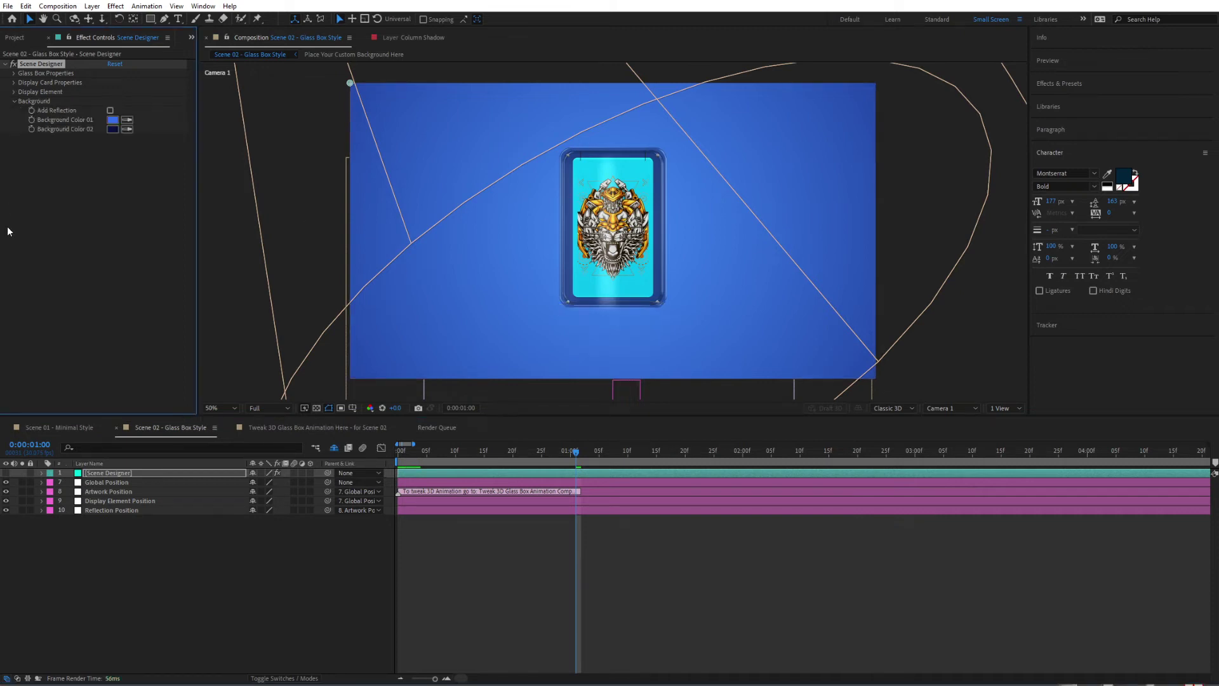
click(110, 110)
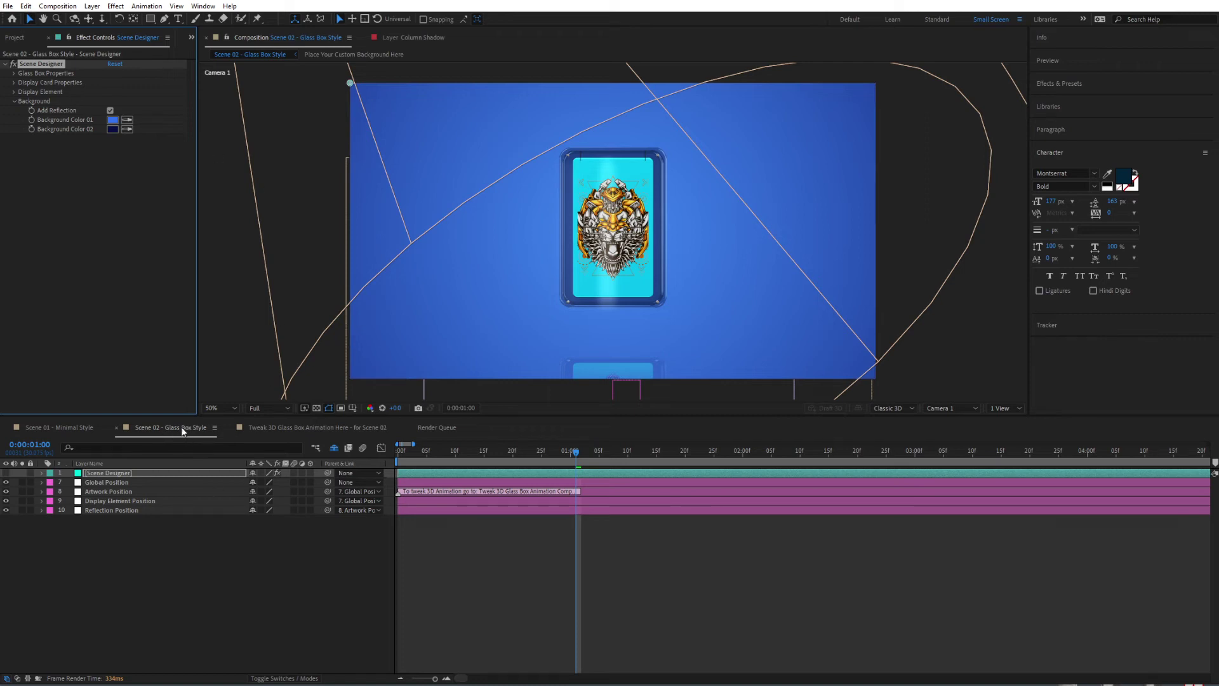
click(110, 110)
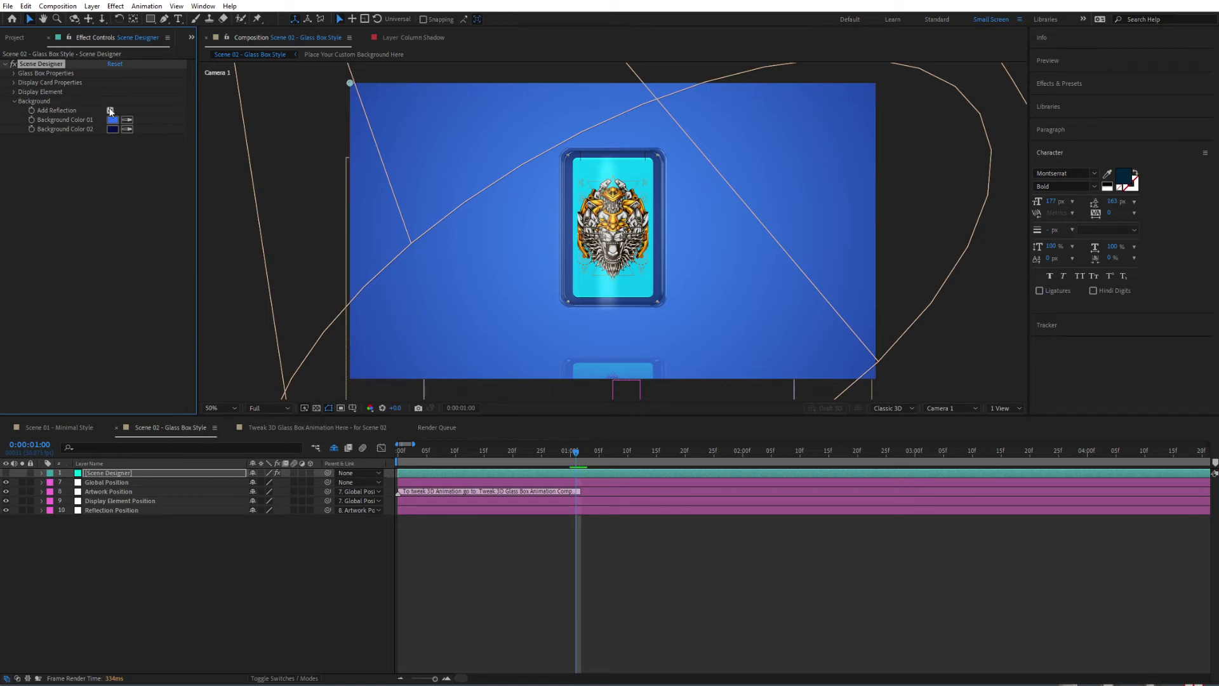
click(15, 101)
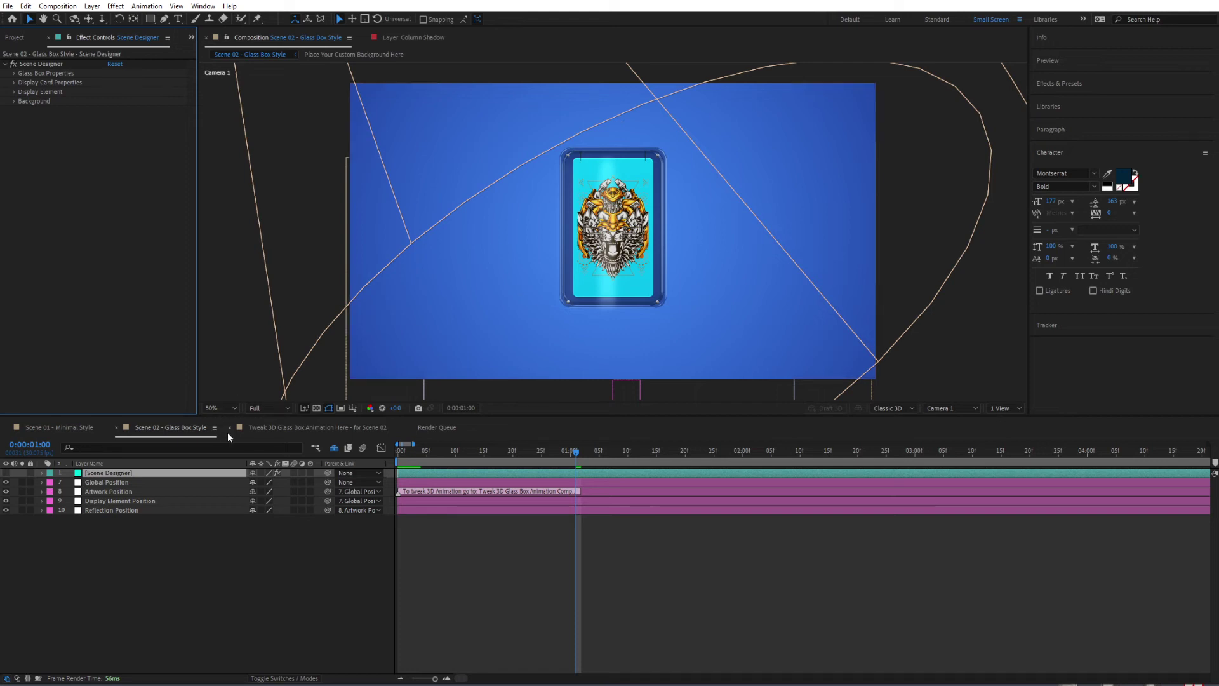
Switch to the Tweak 3D Glass Box Animation Here - for Scene 02 comp, collapsing the Artwork and Scene Design folders
click(281, 427)
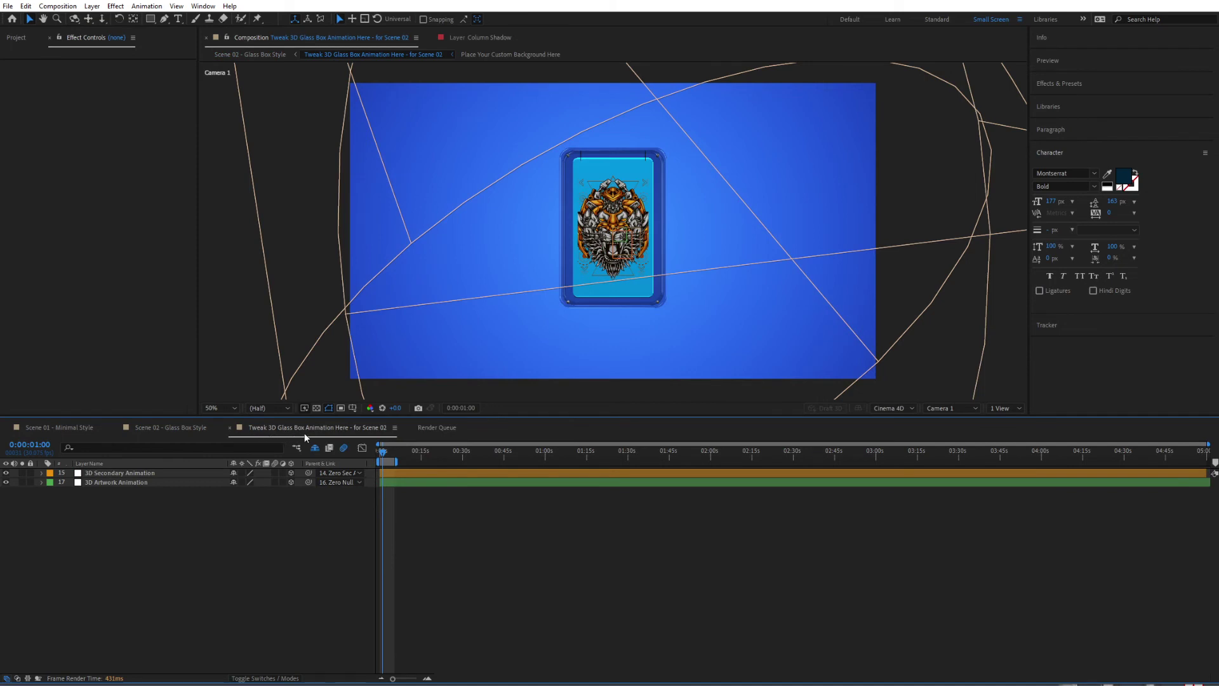
click(19, 39)
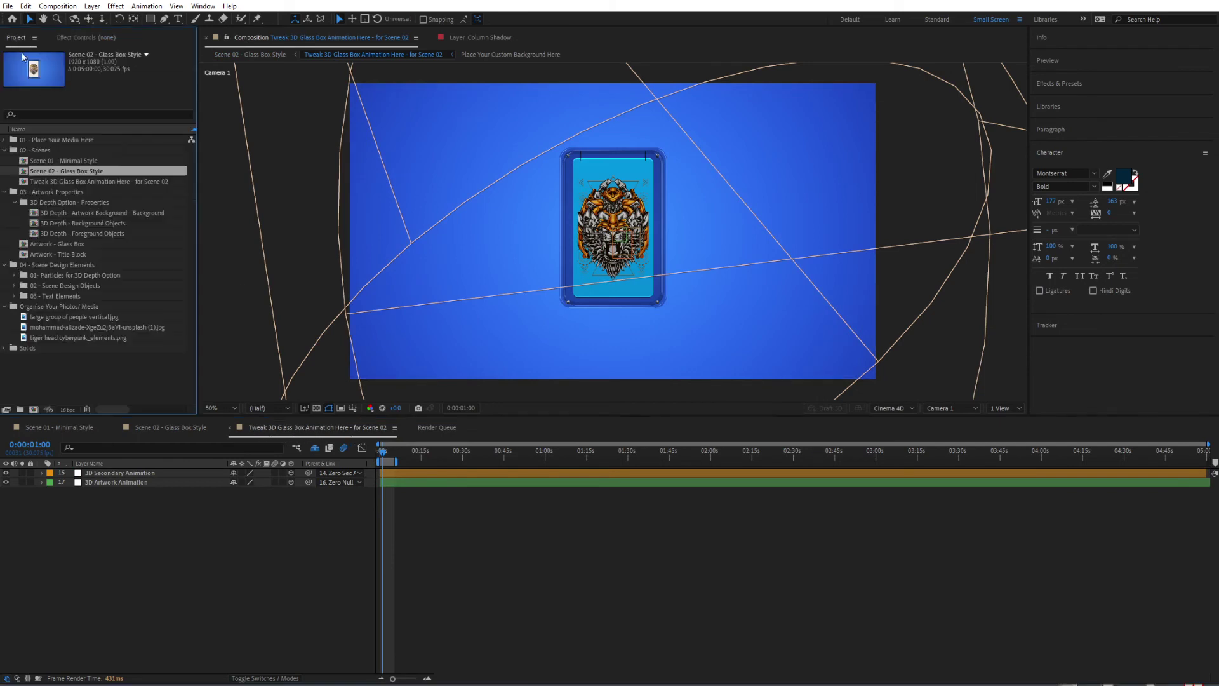
click(5, 192)
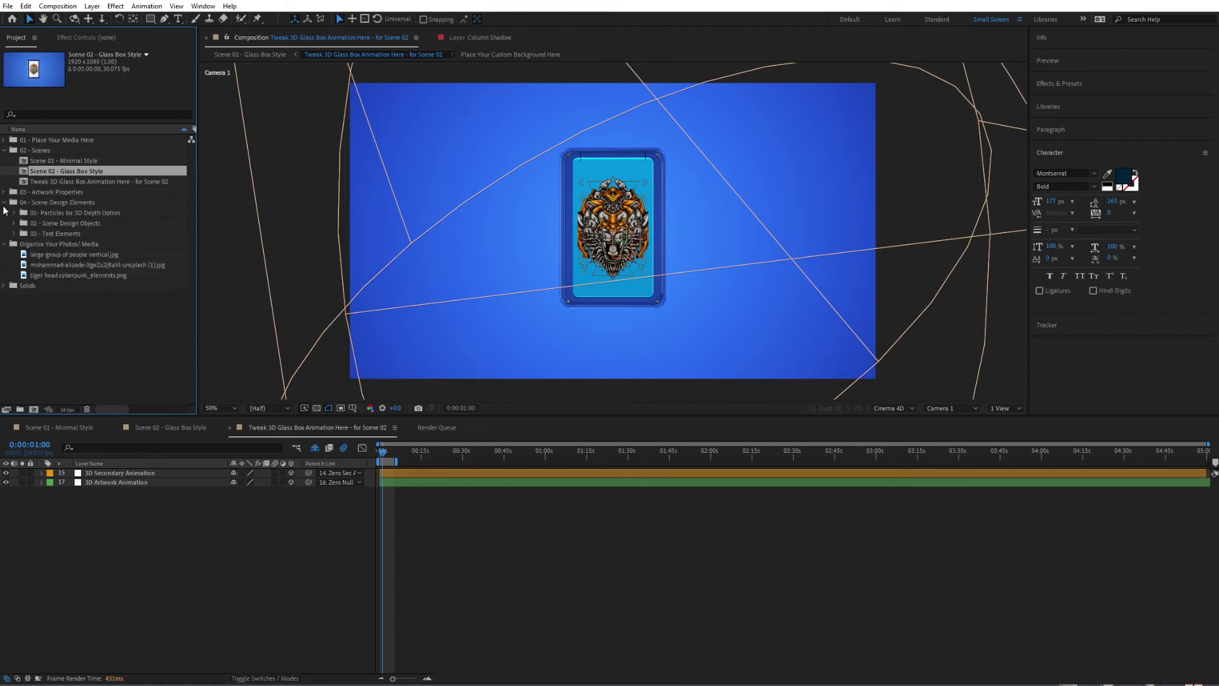
click(4, 202)
click(54, 181)
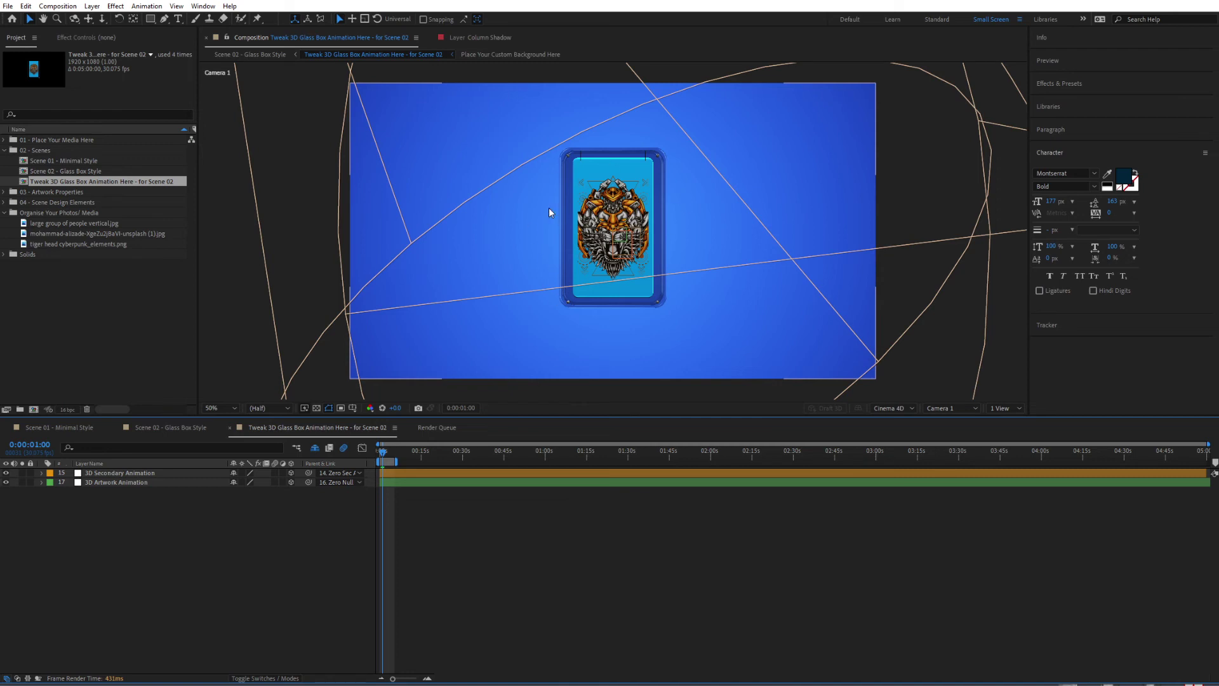
Set the Cinema 4D renderer quality to Draft in Composition Settings and apply it
click(61, 8)
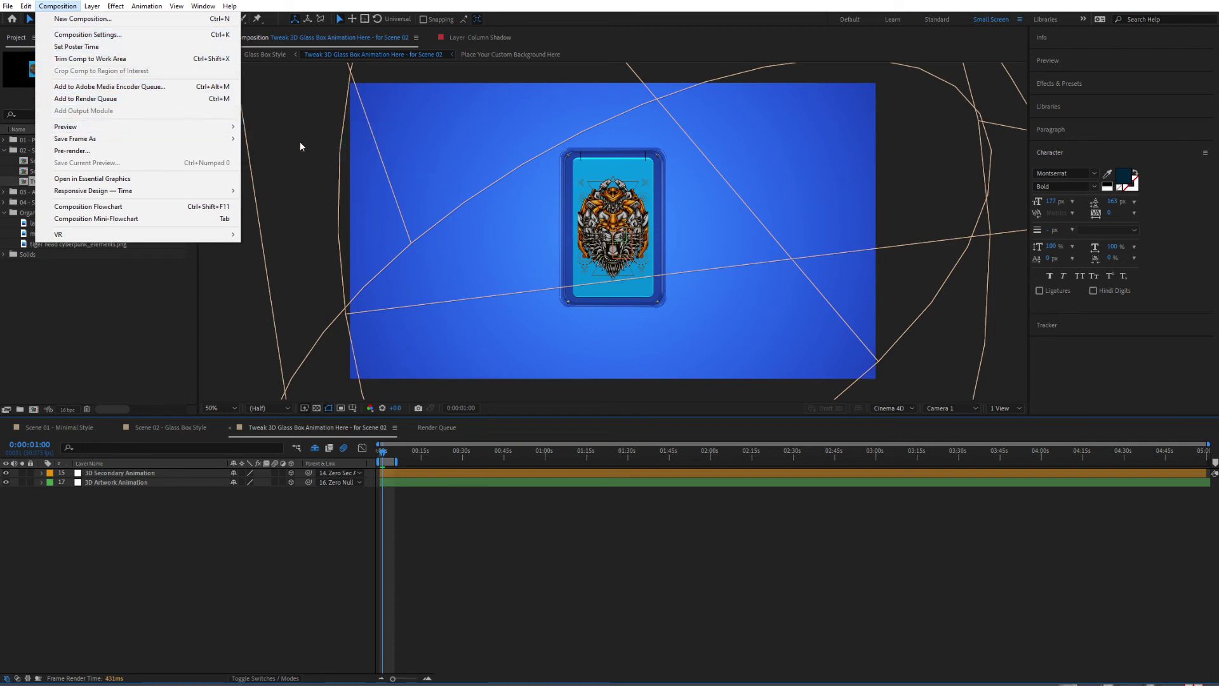
click(135, 35)
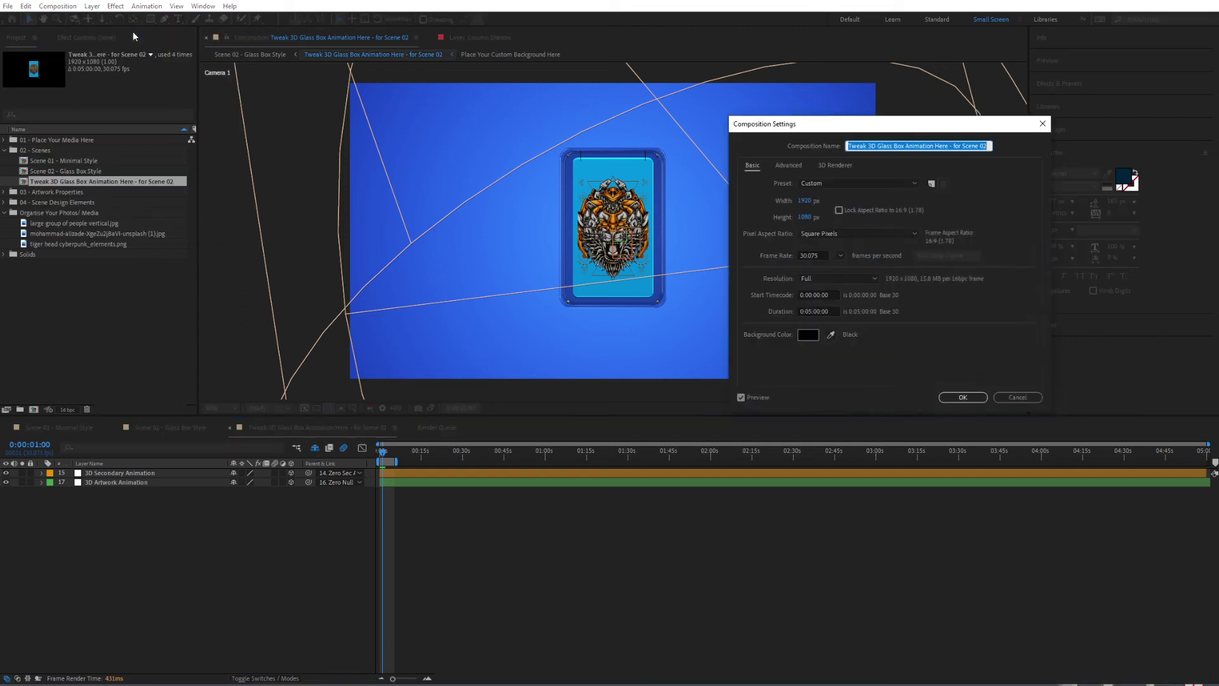
drag(798, 132, 622, 145)
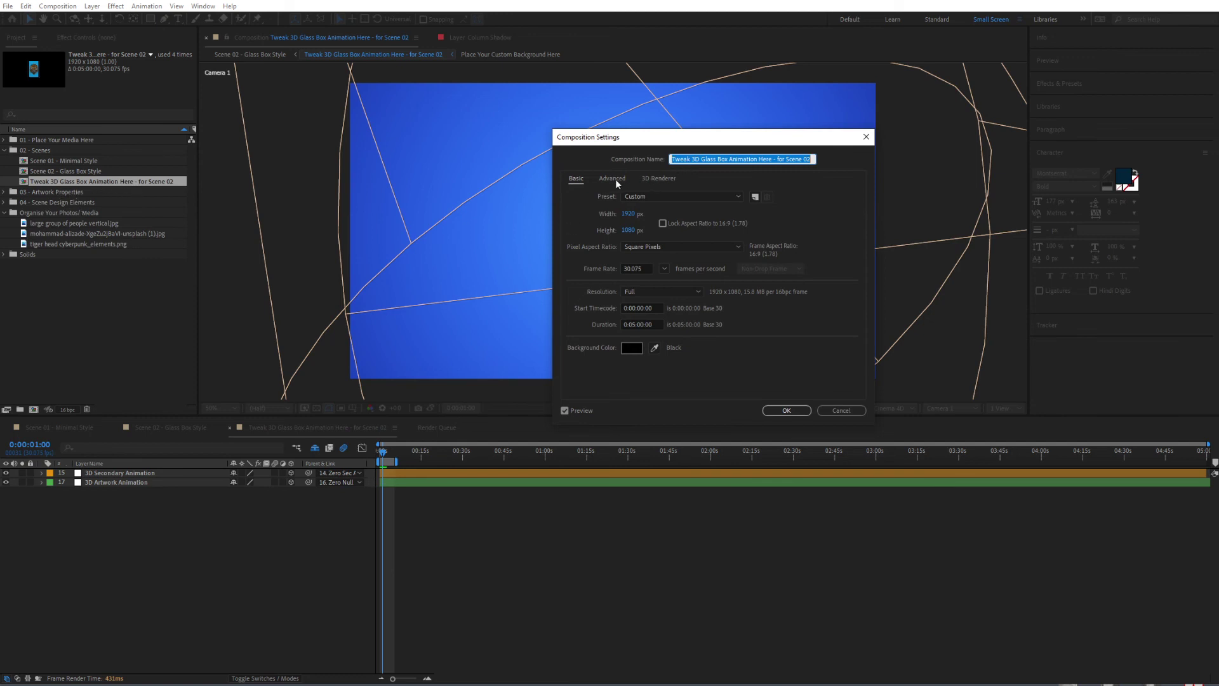
click(663, 178)
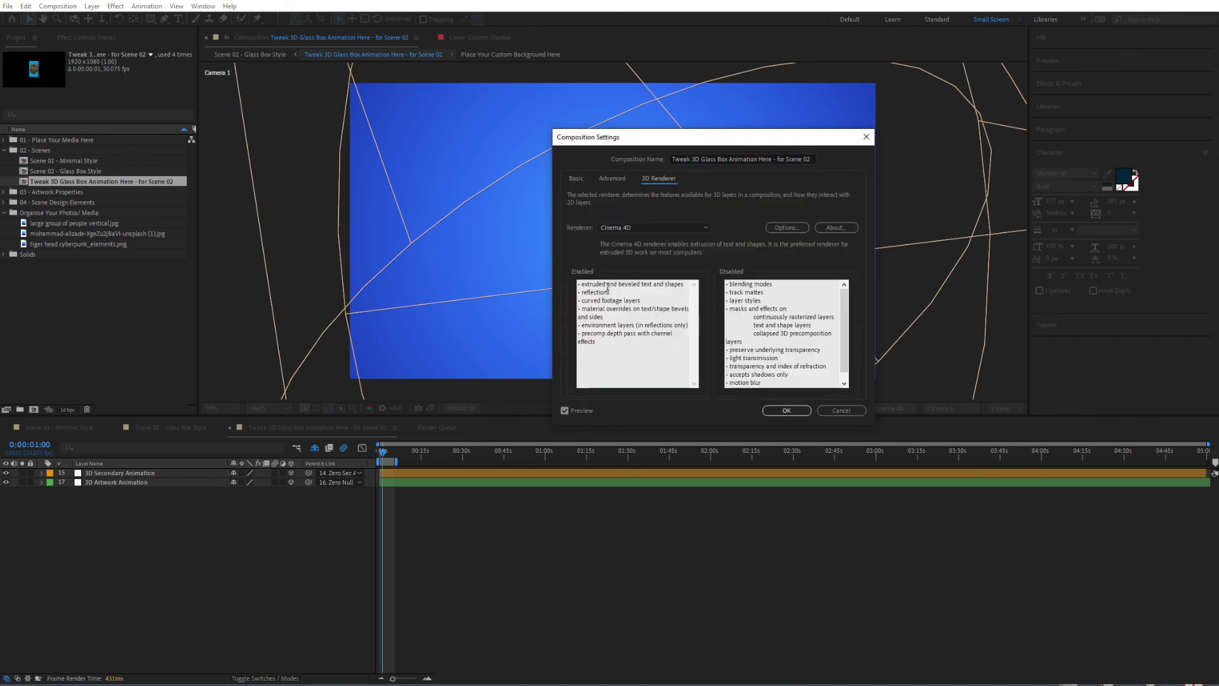
click(787, 227)
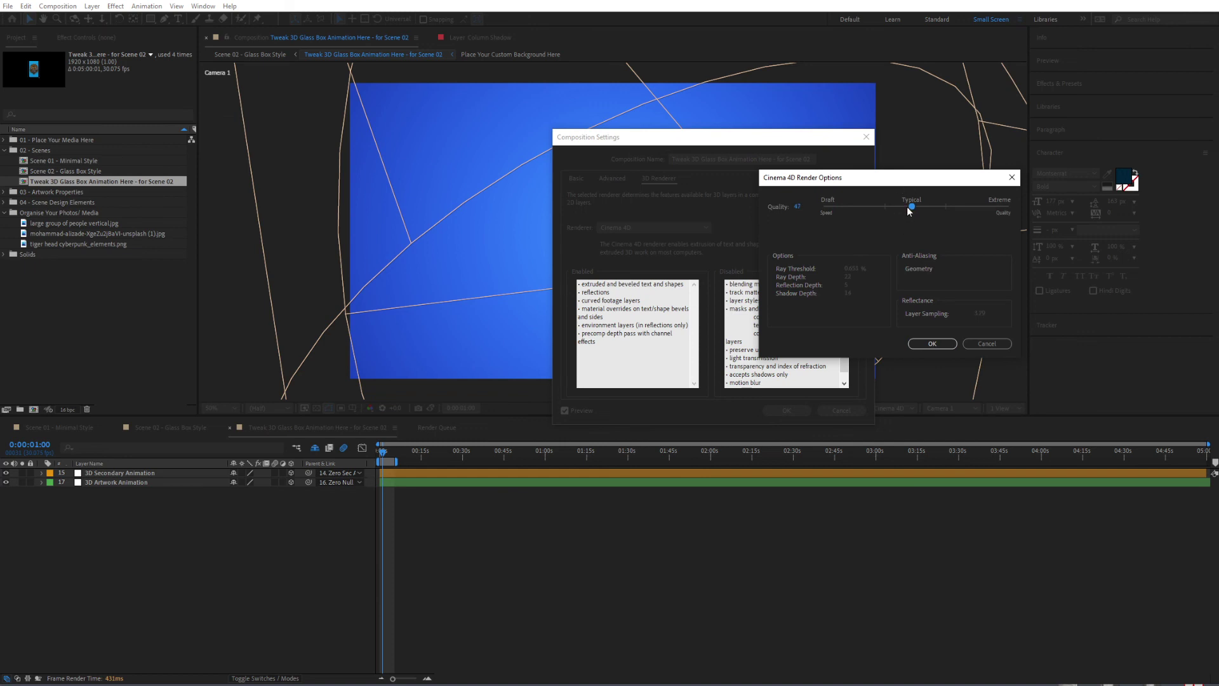
drag(911, 207, 823, 207)
click(933, 343)
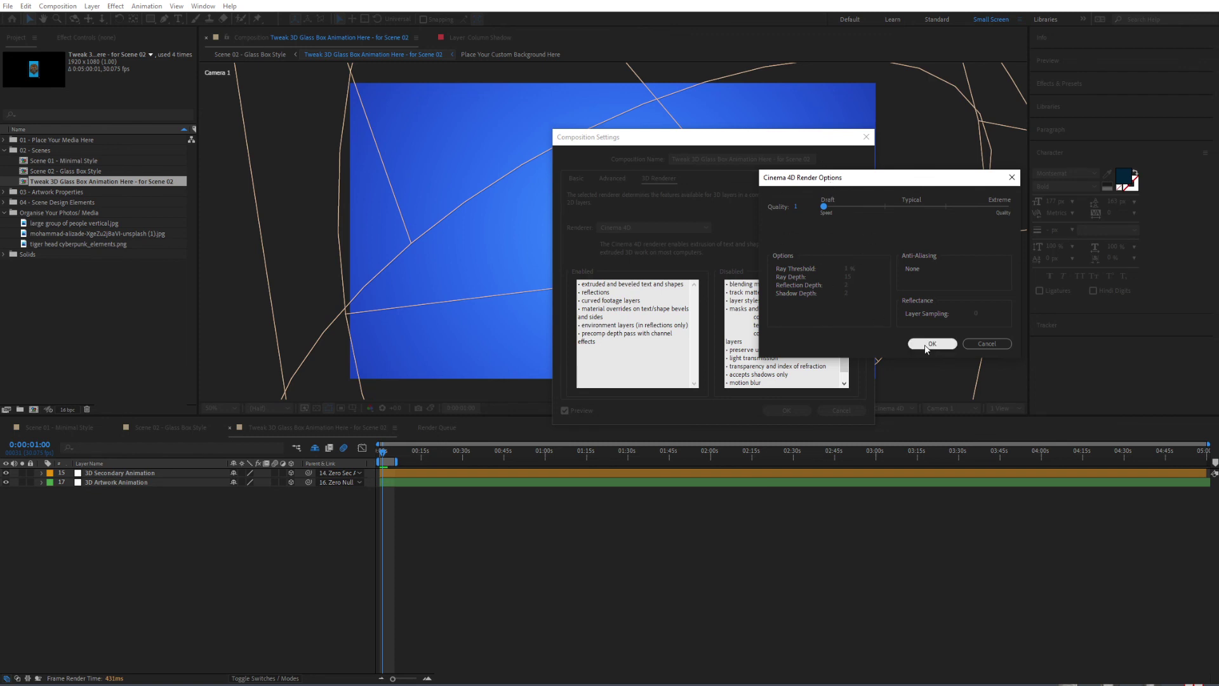
click(787, 410)
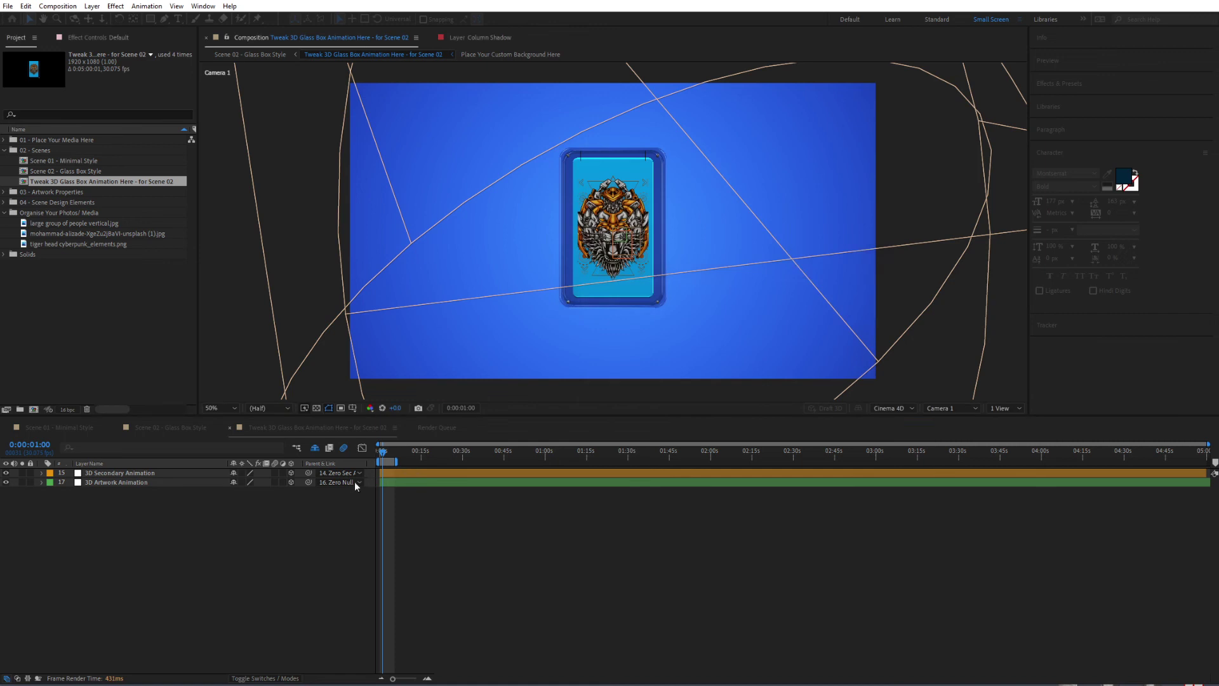